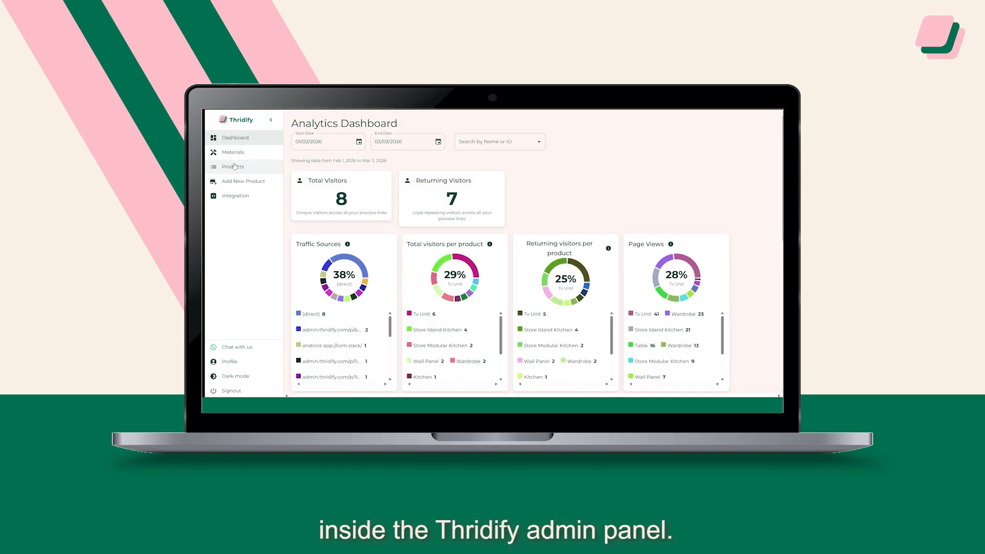
# Step: Open the Wardrobe product's finishes and search its material library for "wo"
pyautogui.click(238, 166)
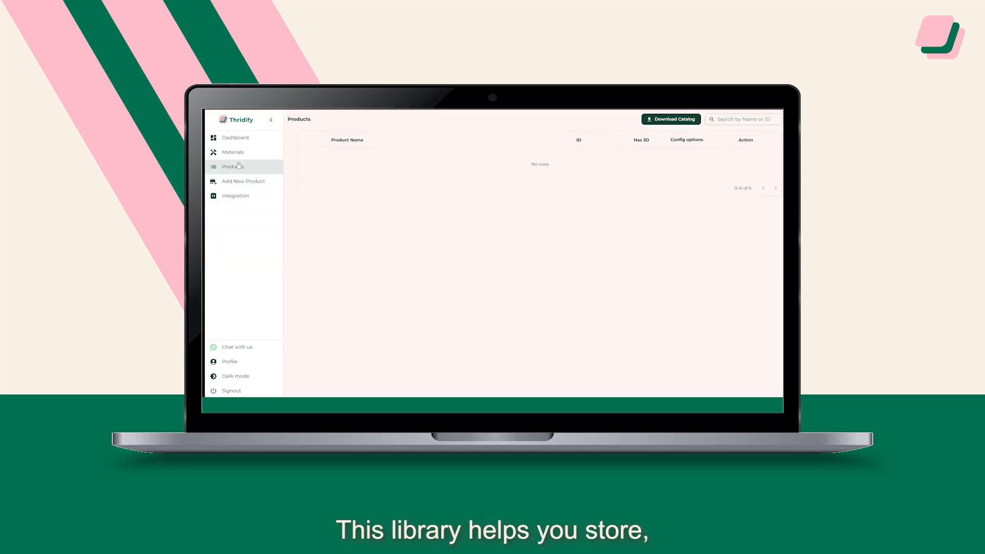
pyautogui.click(732, 282)
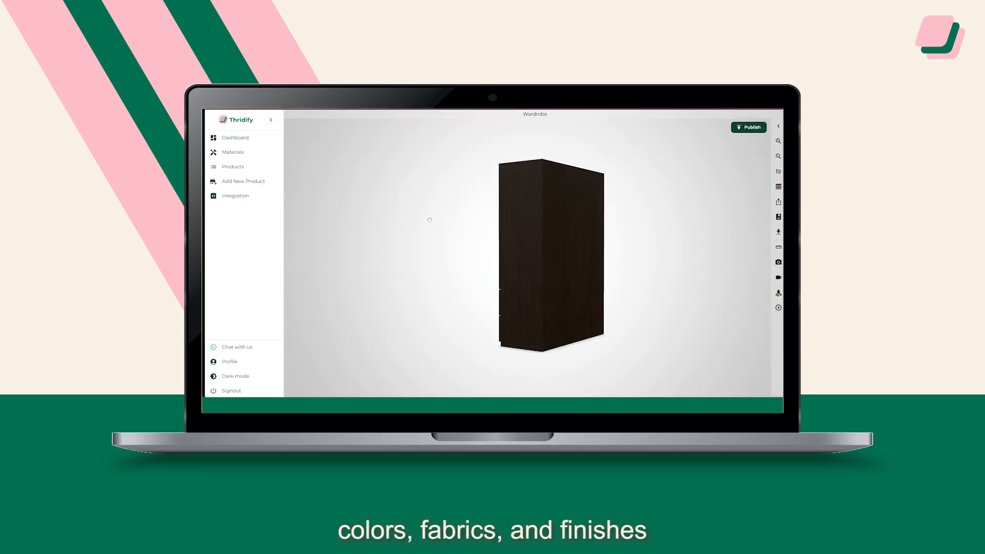
pyautogui.click(779, 126)
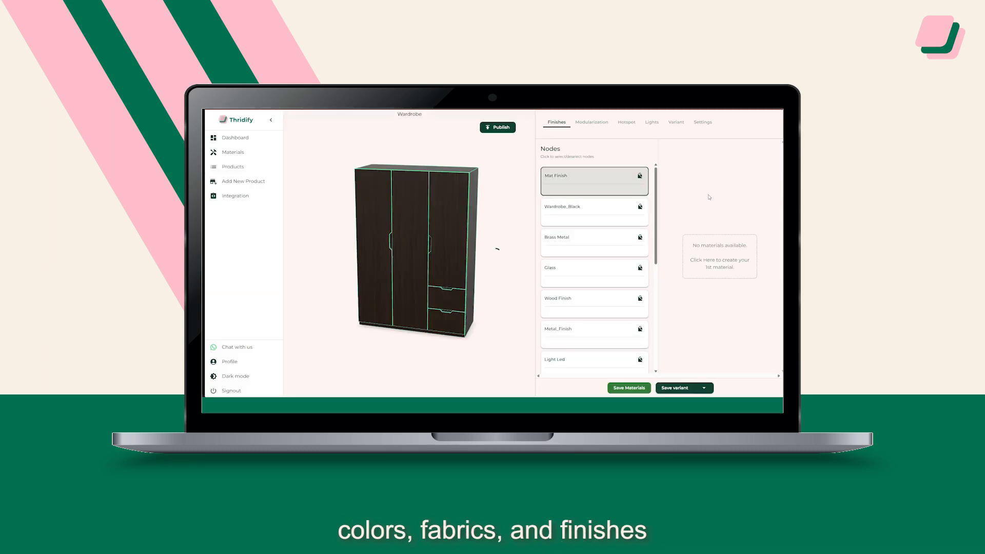
pyautogui.scroll(-2, 713, 221)
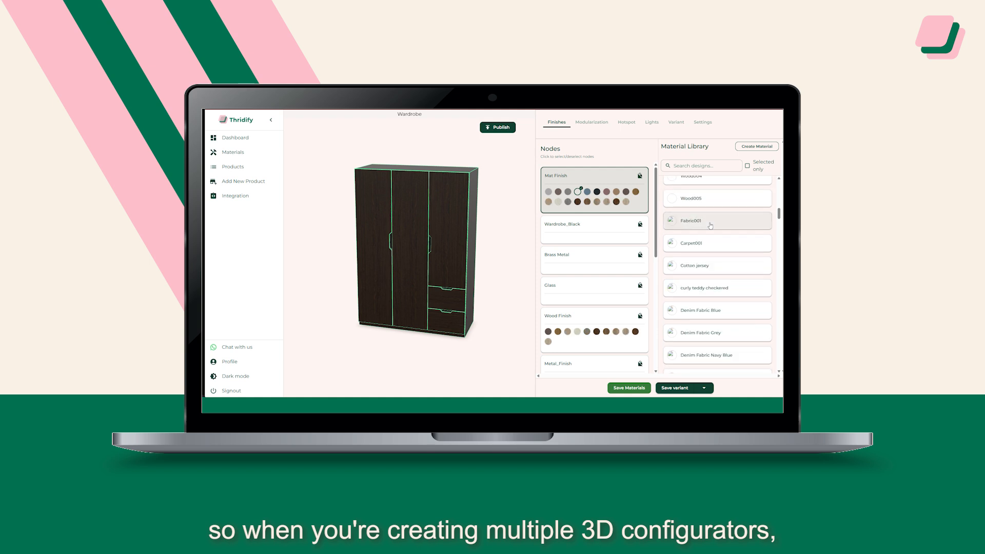
pyautogui.click(703, 166)
pyautogui.write('wo')
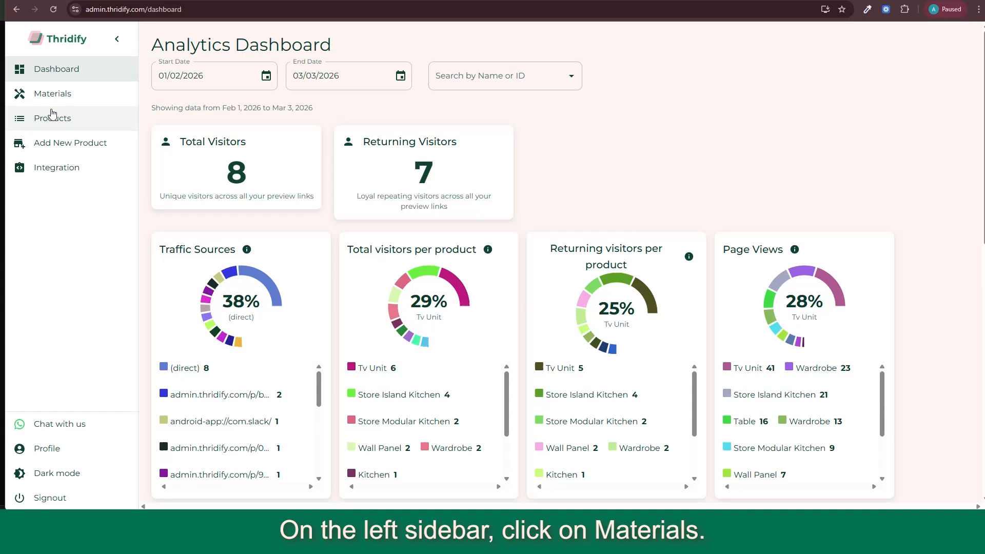
# Step: Open the materials gallery and browse its categories from bricks and fabrics to the general materials
pyautogui.click(53, 93)
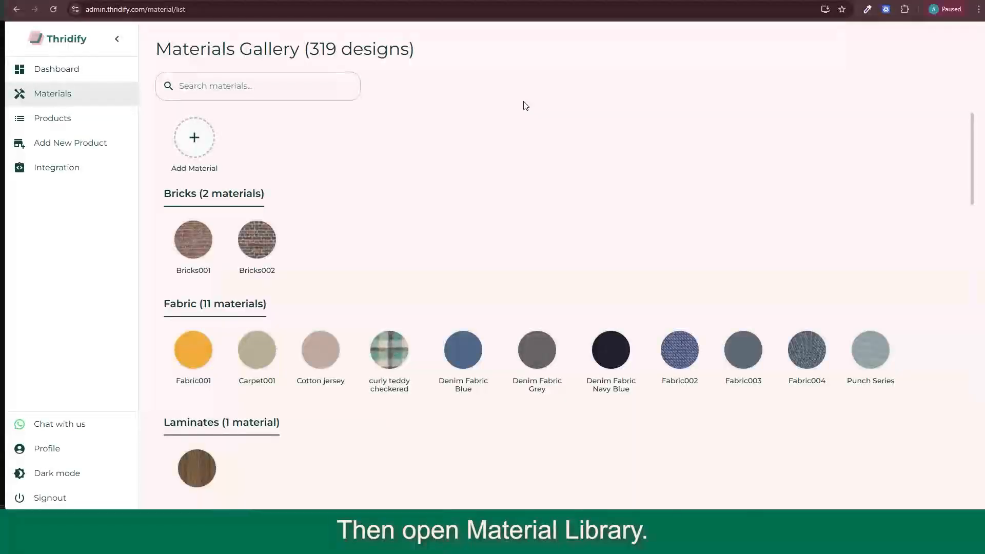
pyautogui.scroll(-5, 463, 248)
pyautogui.scroll(-2, 464, 249)
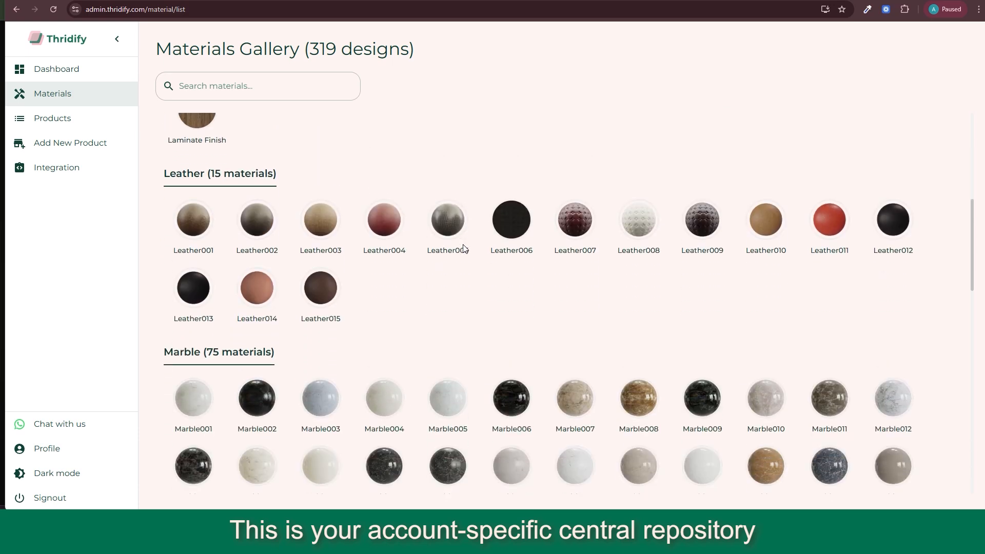
pyautogui.scroll(-10, 463, 248)
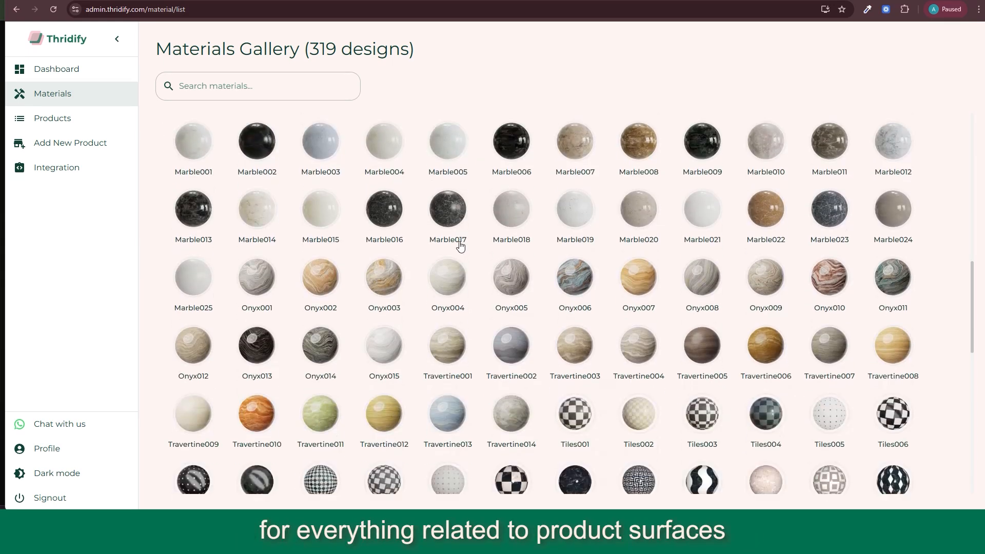
pyautogui.scroll(-6, 460, 247)
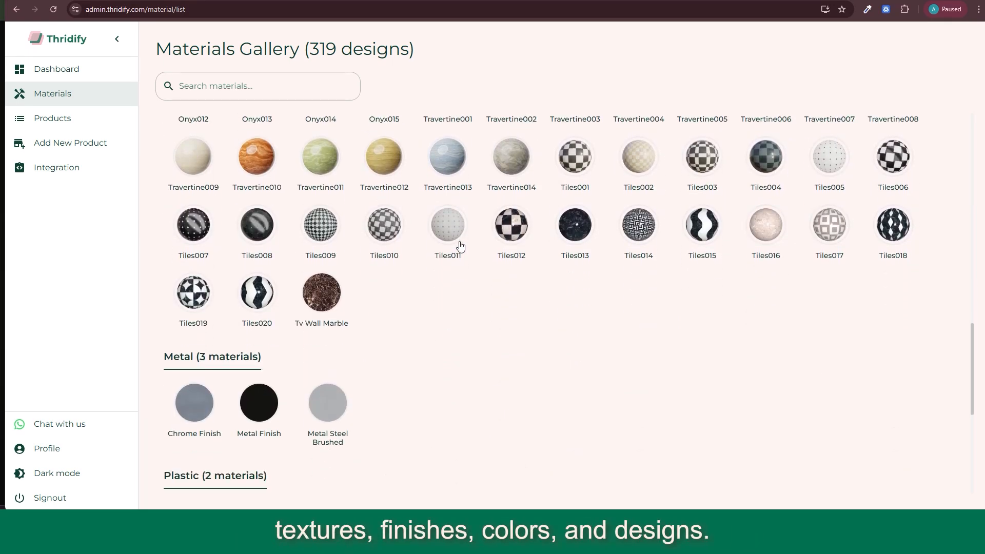
pyautogui.scroll(-2, 460, 247)
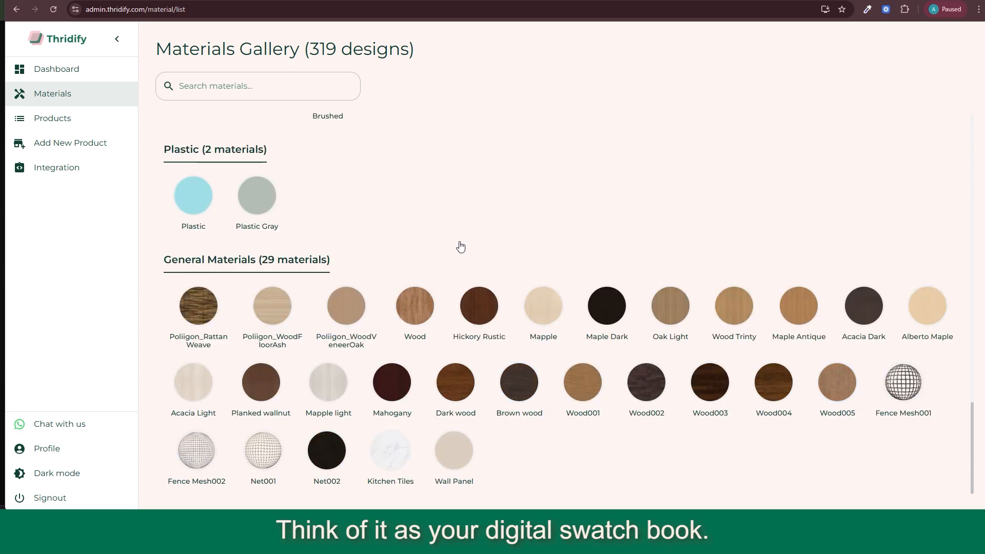
pyautogui.scroll(9, 365, 239)
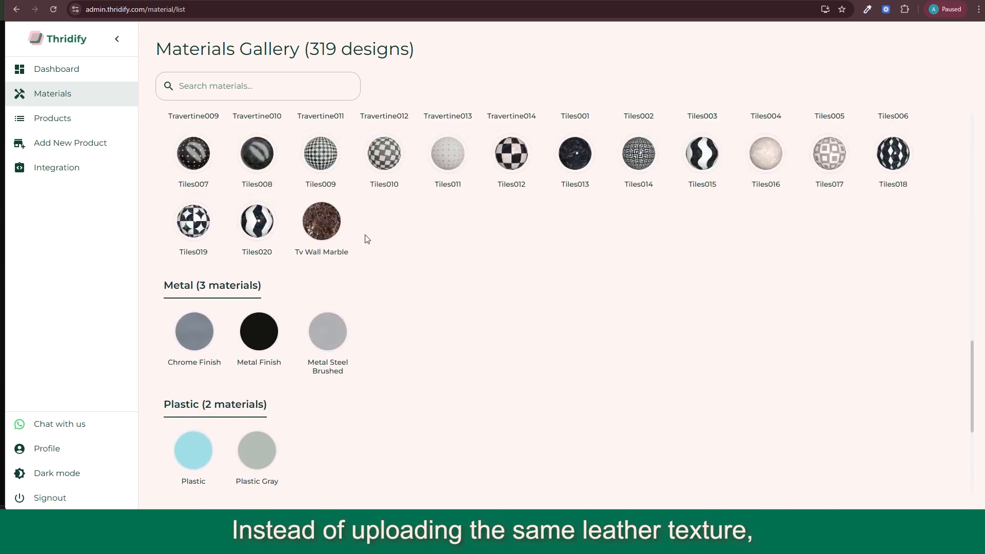
pyautogui.scroll(8, 363, 238)
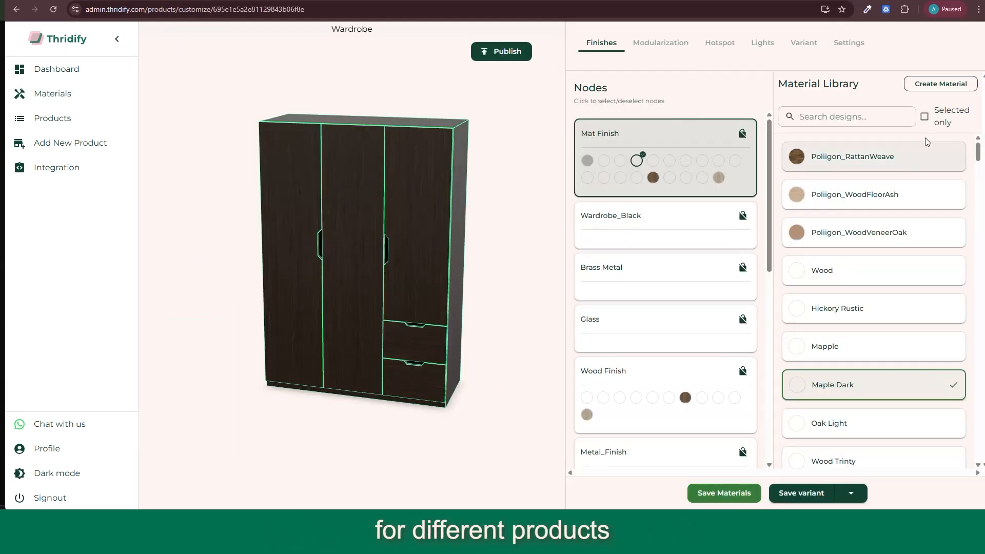
# Step: Search the Wardrobe's material library for "wood" and look through the matching materials
pyautogui.scroll(-10, 857, 164)
pyautogui.scroll(10, 862, 218)
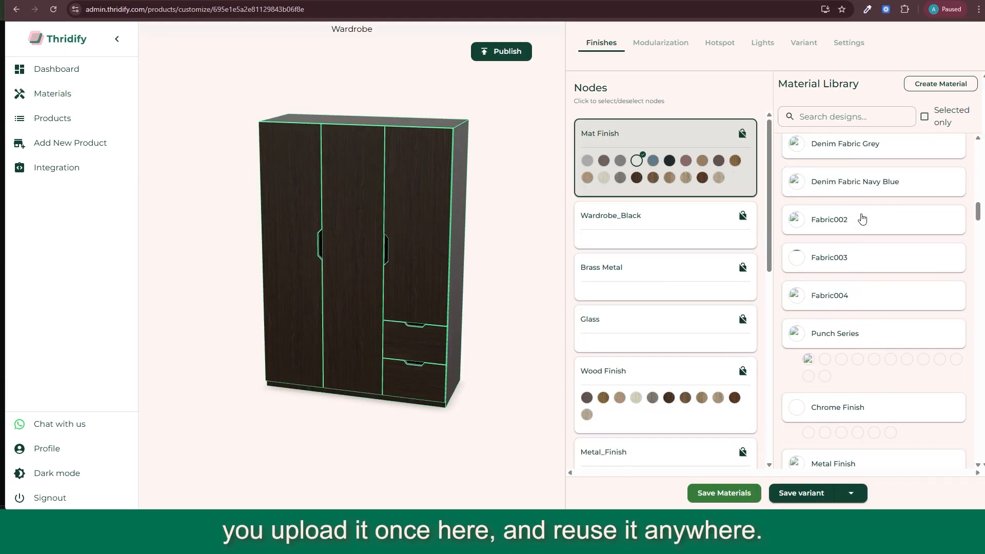
pyautogui.click(861, 116)
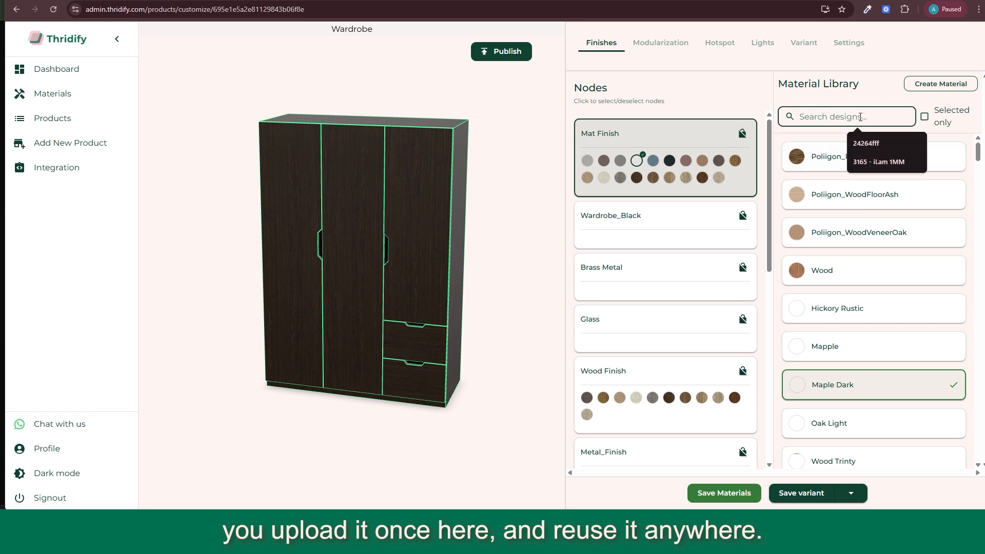
pyautogui.write('wood')
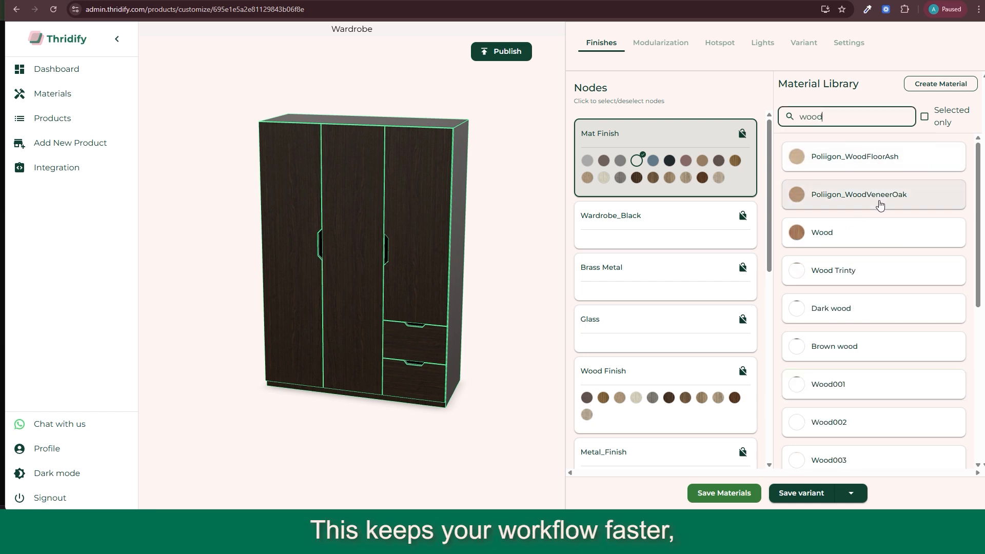
pyautogui.scroll(-3, 853, 287)
pyautogui.scroll(-3, 852, 293)
pyautogui.scroll(6, 869, 220)
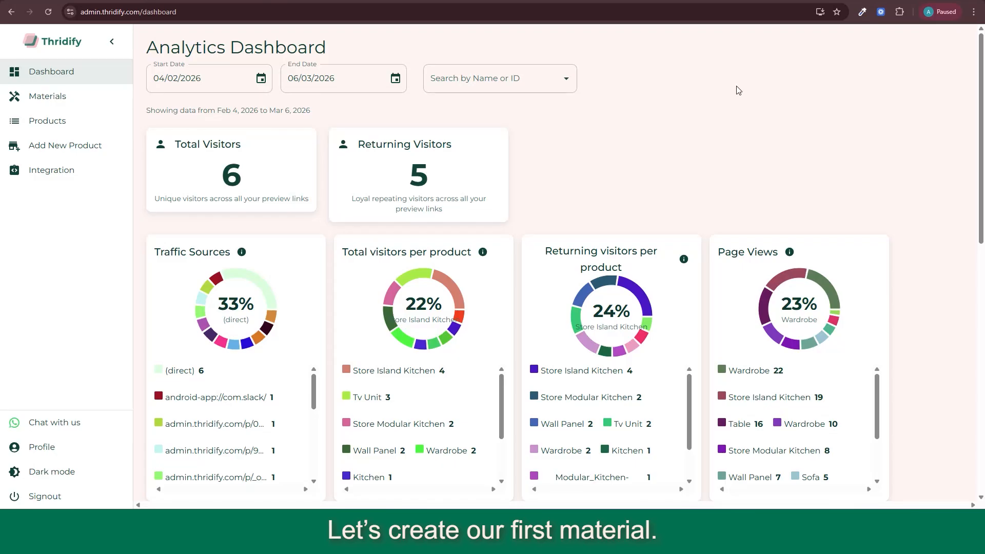
# Step: Start a new material in the materials gallery and create a design with the red base color de3030ff
pyautogui.click(55, 97)
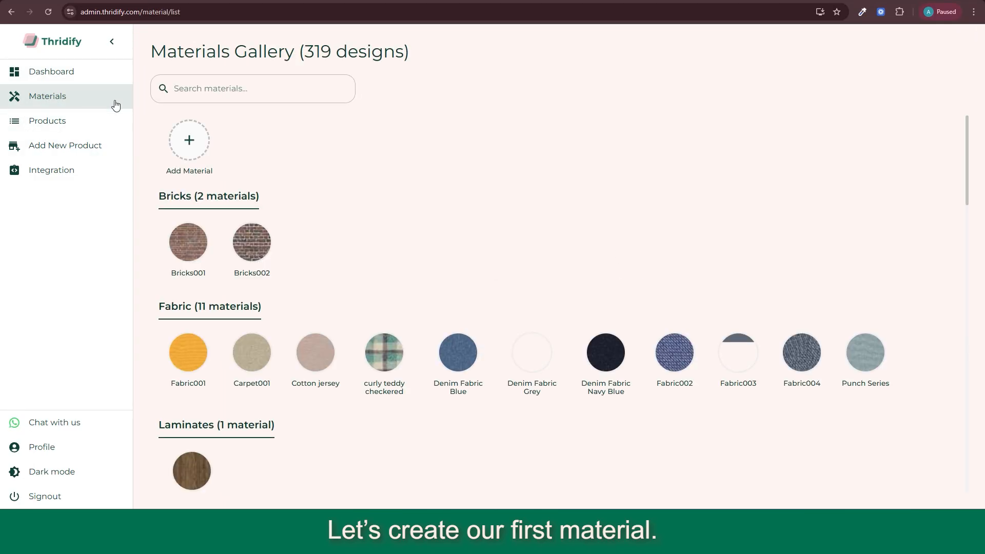
pyautogui.click(189, 144)
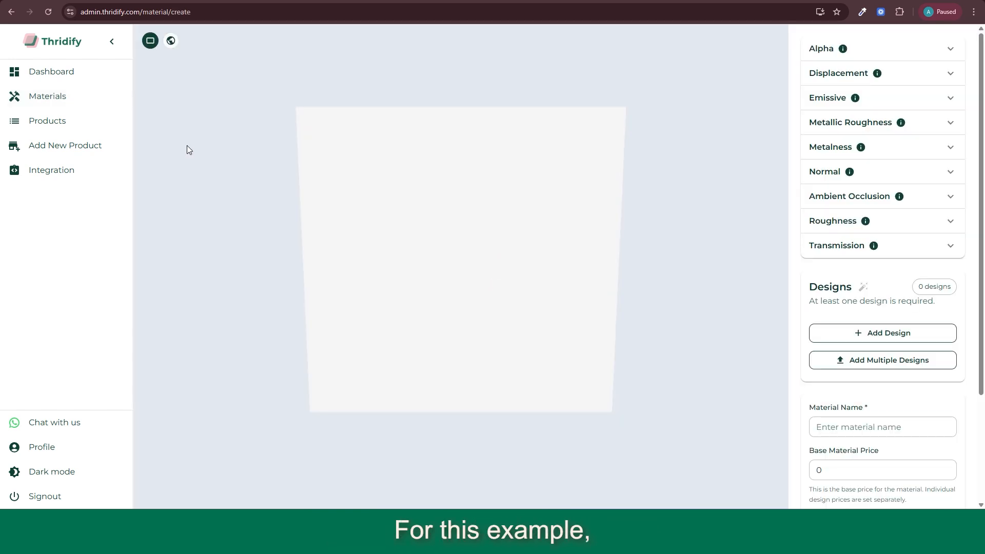
pyautogui.click(883, 333)
pyautogui.scroll(-1, 884, 339)
pyautogui.click(888, 355)
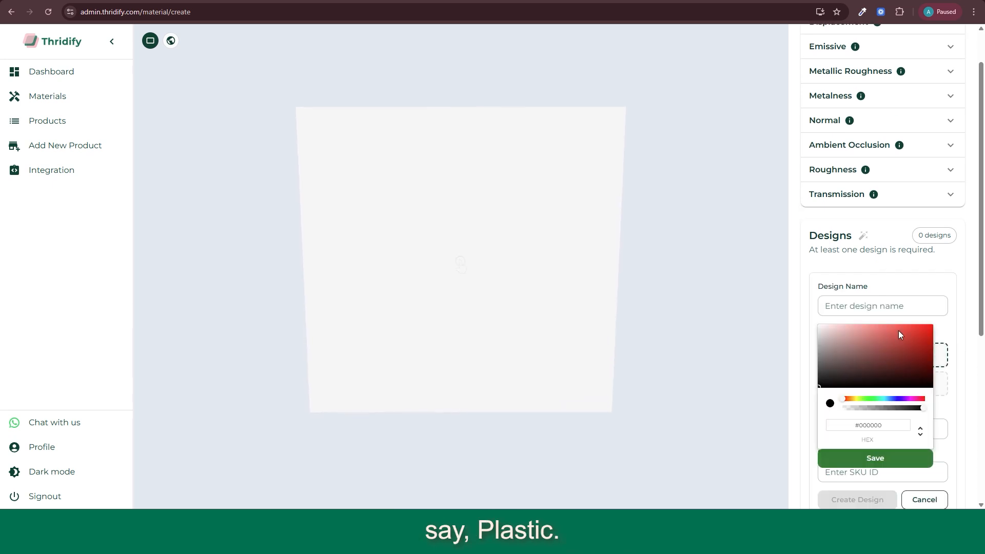
pyautogui.click(876, 458)
pyautogui.scroll(-2, 867, 437)
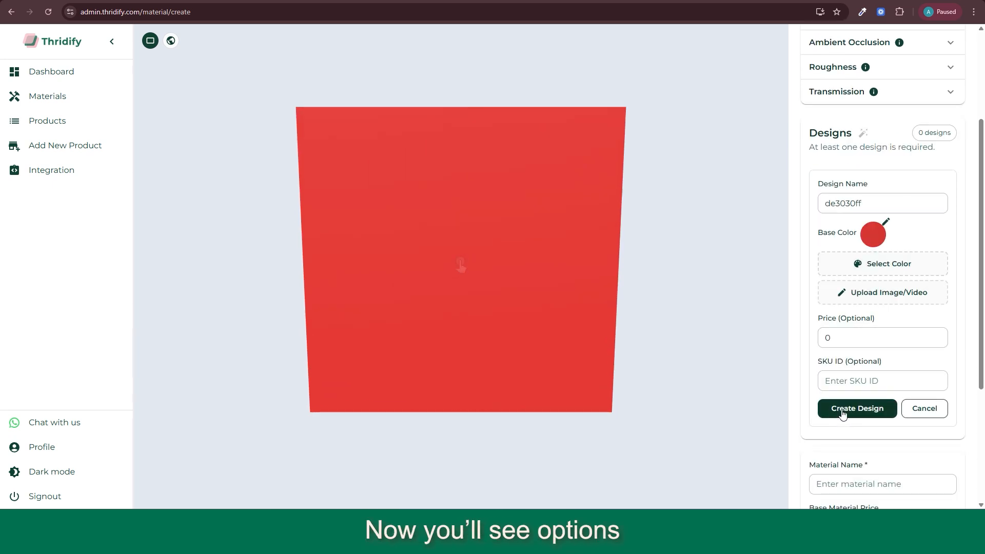
pyautogui.click(855, 408)
# Step: Expand the Metalness properties and check the upload option for a metalness map
pyautogui.scroll(3, 867, 215)
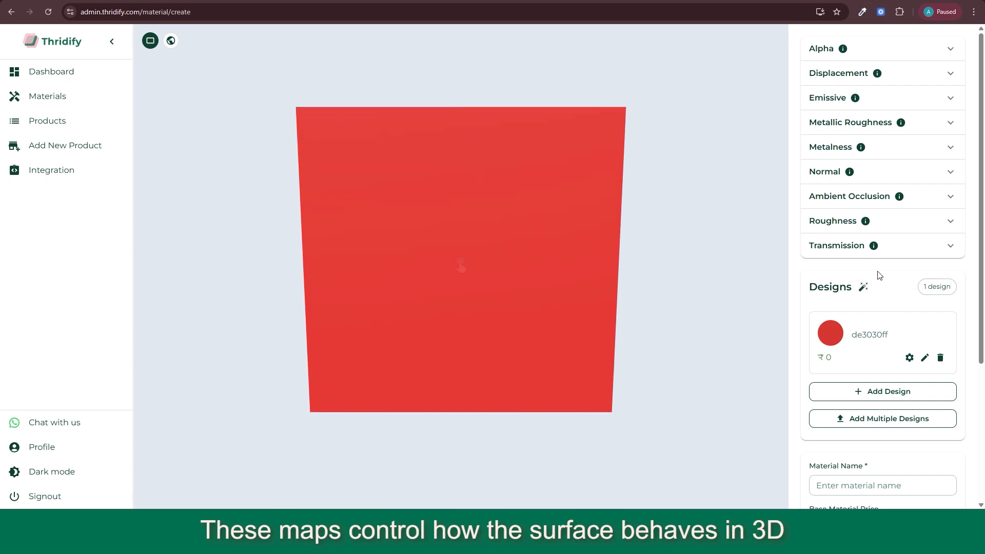
pyautogui.click(847, 147)
pyautogui.click(863, 193)
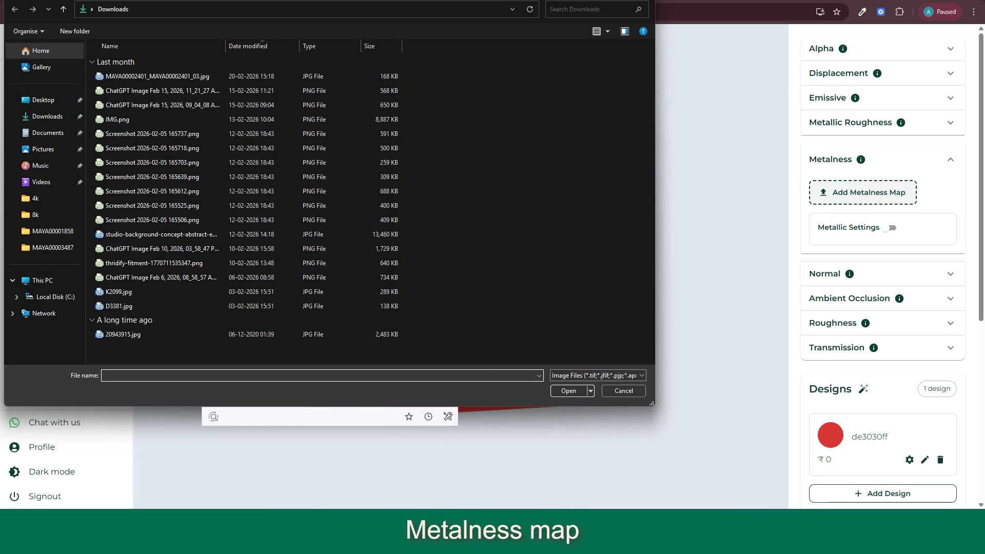
pyautogui.press('Escape')
# Step: Expand the Roughness, Normal, Ambient Occlusion and Transmission properties of the material
pyautogui.click(826, 323)
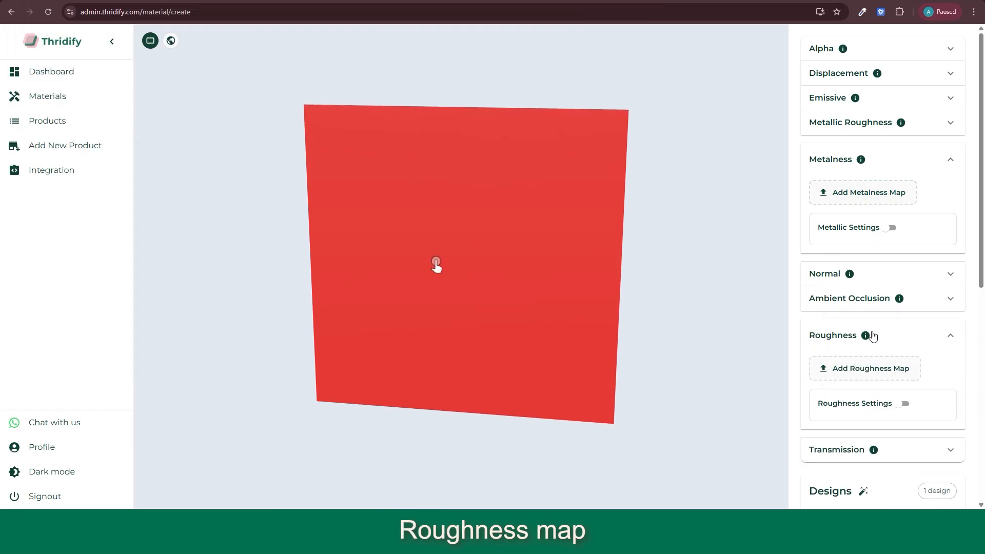
pyautogui.scroll(-2, 880, 214)
pyautogui.click(832, 172)
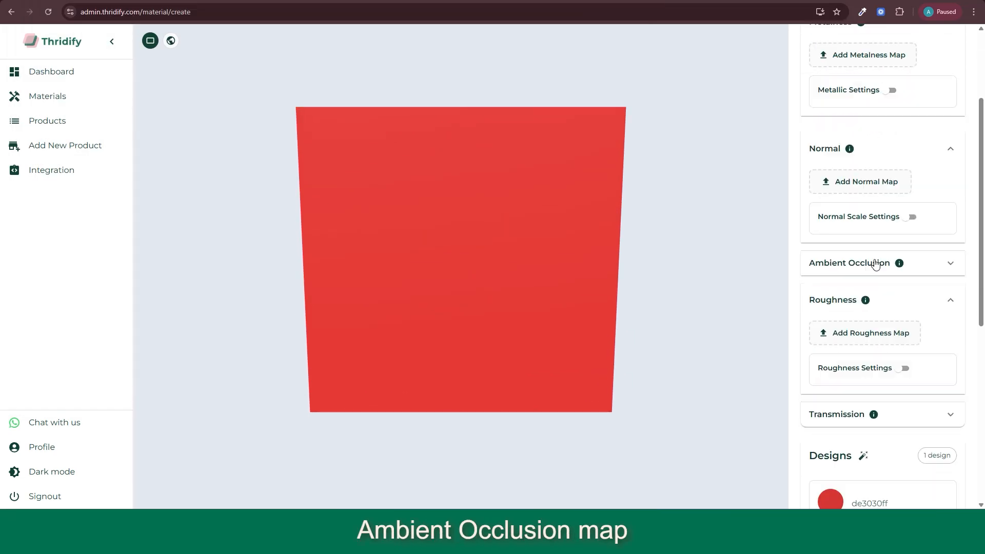
pyautogui.scroll(-6, 879, 251)
pyautogui.scroll(8, 862, 216)
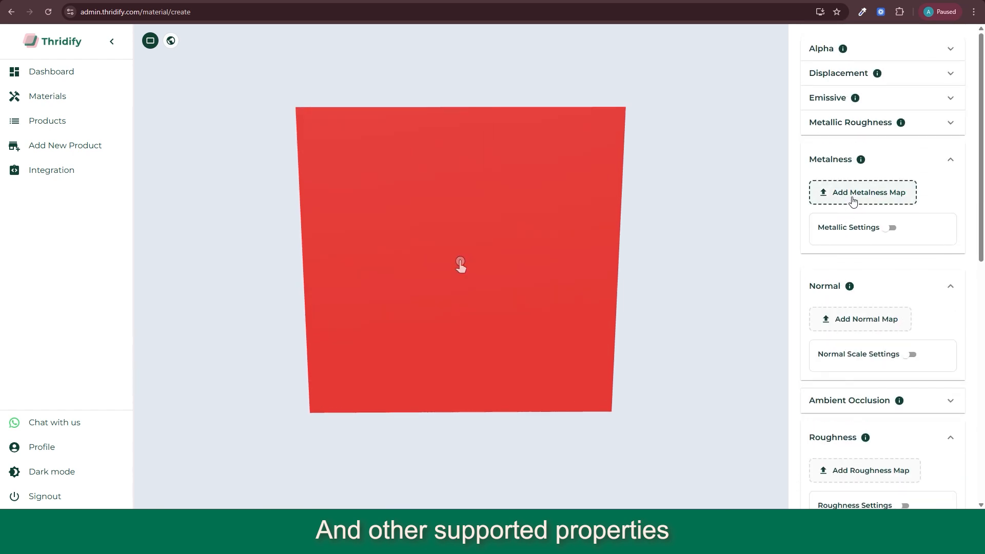
pyautogui.click(837, 399)
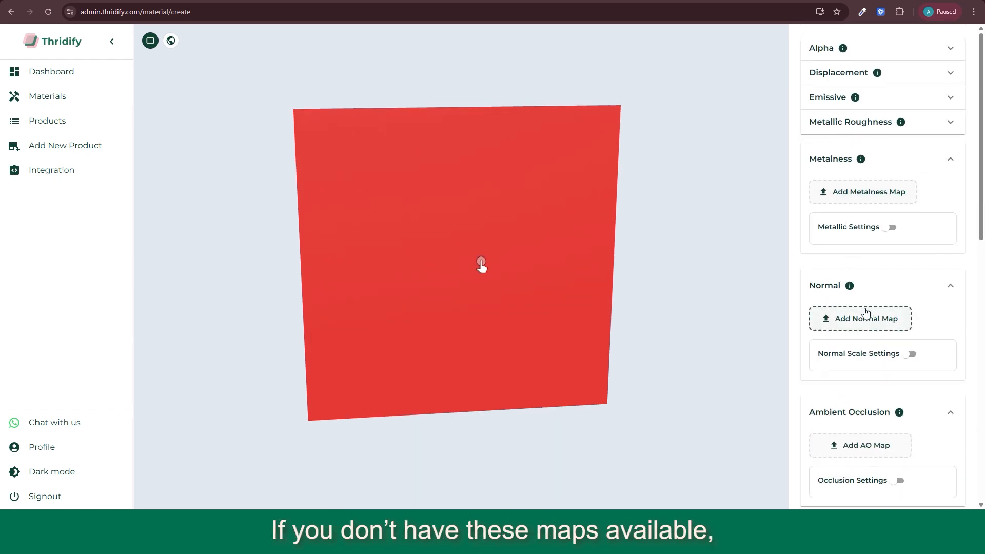
pyautogui.scroll(-3, 871, 302)
pyautogui.scroll(-4, 871, 303)
pyautogui.click(893, 305)
# Step: Preview the material on a sphere and set its Roughness Factor to 0 and Metallic Factor to 1
pyautogui.scroll(2, 893, 318)
pyautogui.click(904, 339)
pyautogui.moveTo(866, 375); pyautogui.dragTo(904, 379)
pyautogui.click(170, 42)
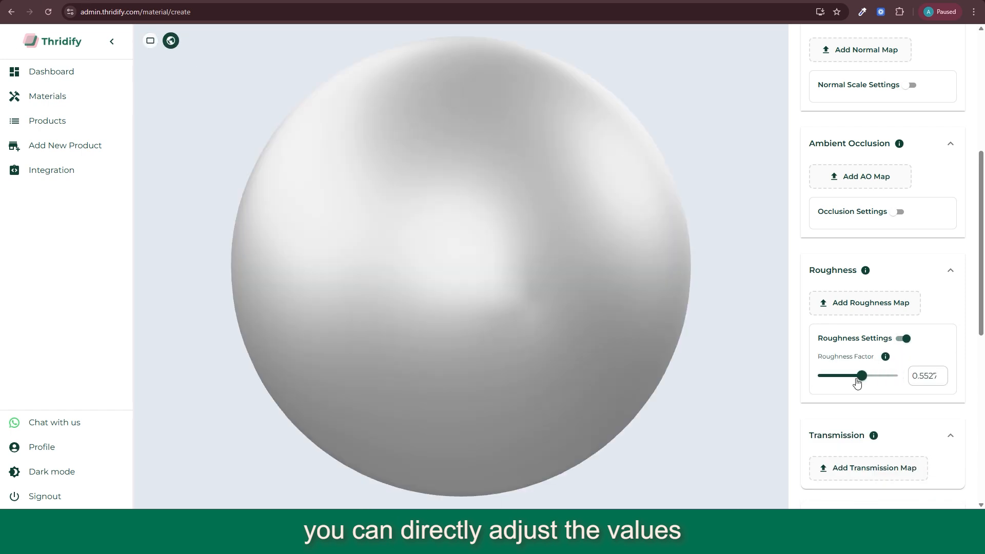
pyautogui.moveTo(857, 383); pyautogui.dragTo(818, 377)
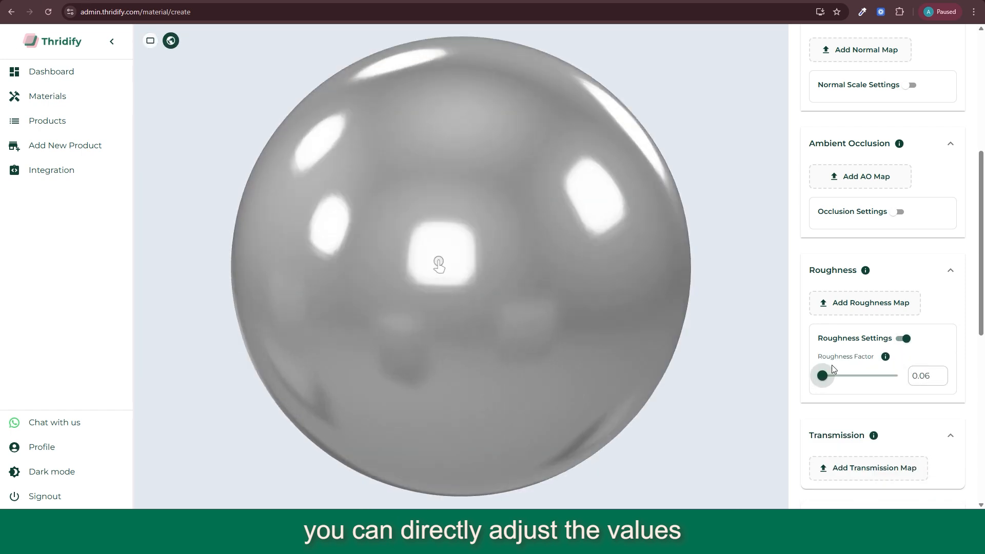
pyautogui.scroll(4, 837, 154)
pyautogui.moveTo(858, 161); pyautogui.dragTo(894, 162)
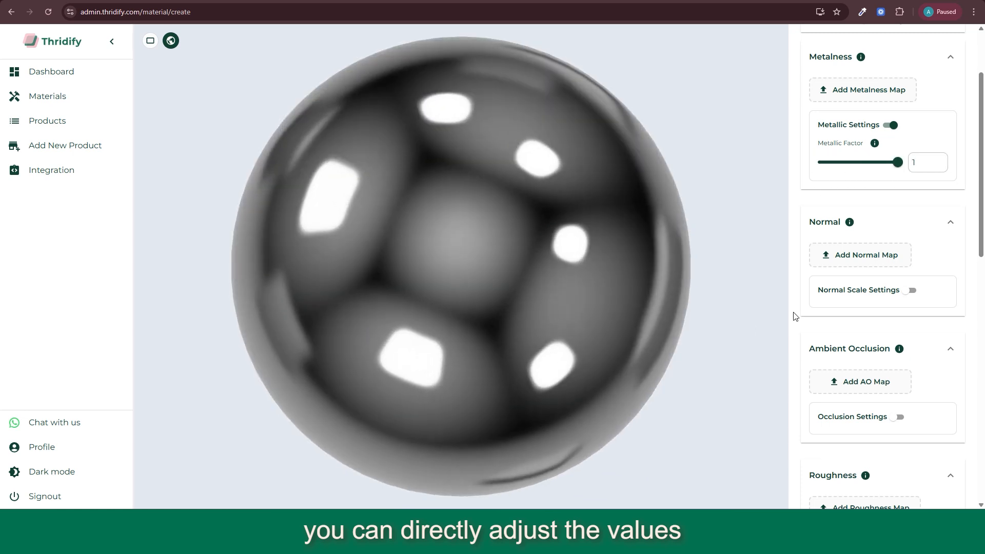
# Step: Read the explanations of the Ambient Occlusion, Roughness, Transmission and Roughness Factor properties
pyautogui.scroll(-1, 833, 285)
pyautogui.scroll(-2, 833, 285)
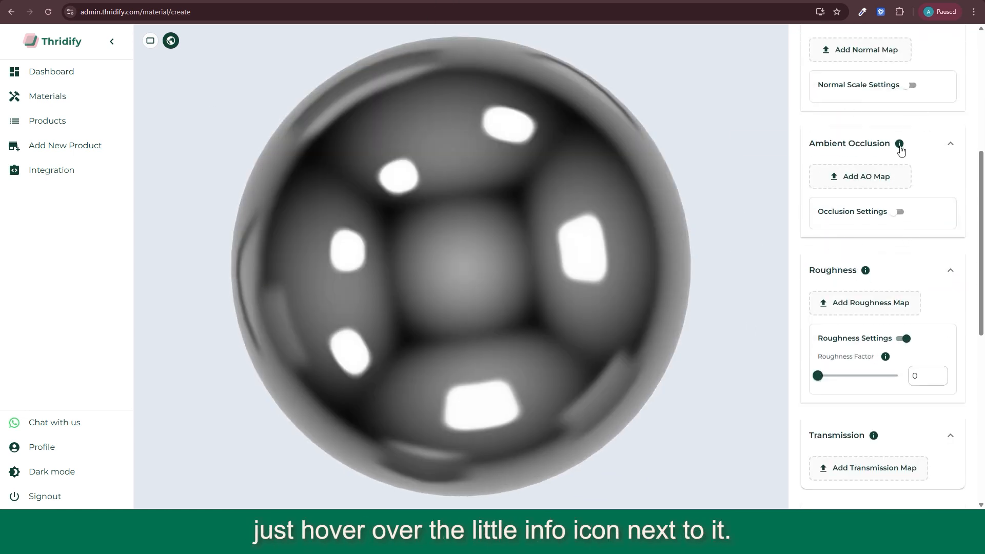
pyautogui.moveTo(900, 149)
pyautogui.moveTo(866, 276)
pyautogui.moveTo(876, 440)
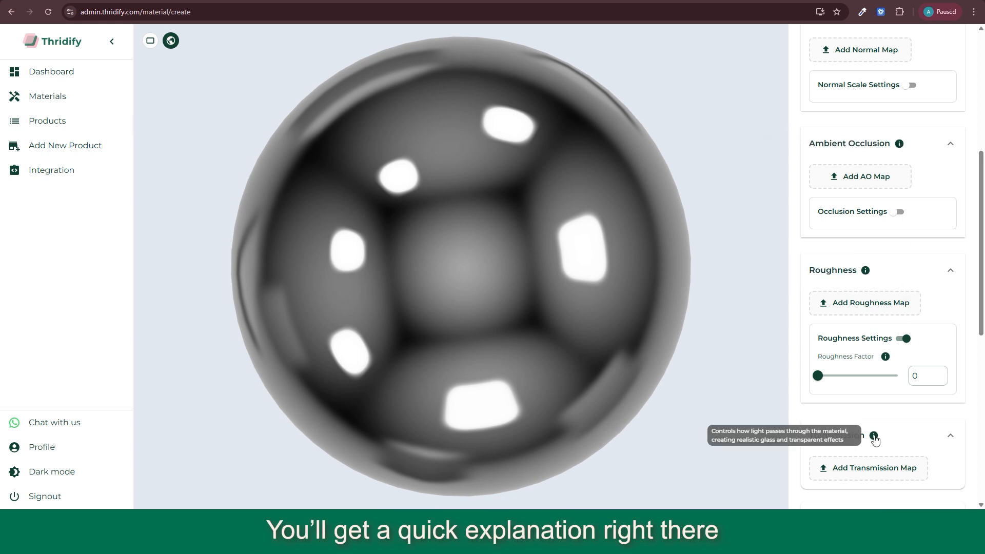
pyautogui.moveTo(887, 359)
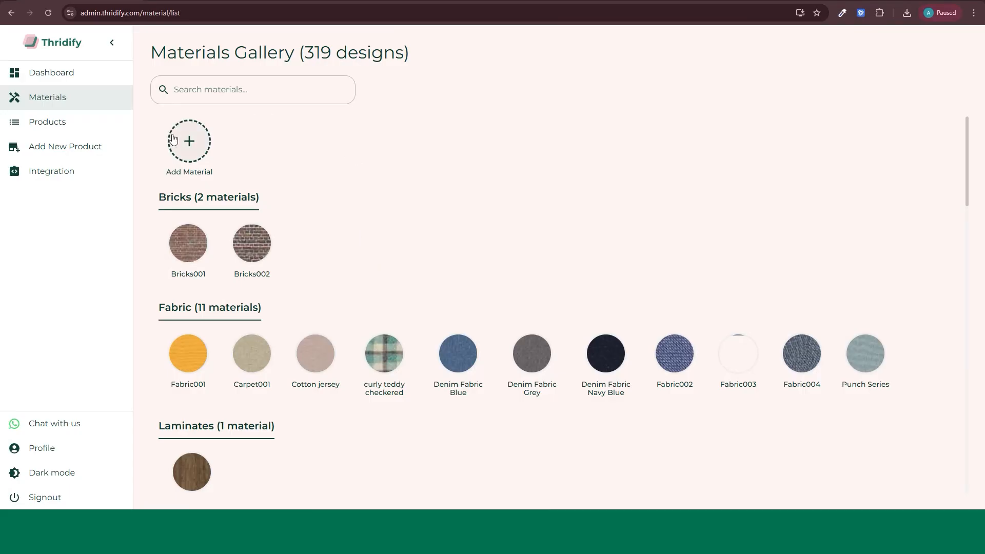
# Step: Start another new material and create a design from the suede-leather3 image with a price of 1000
pyautogui.click(188, 140)
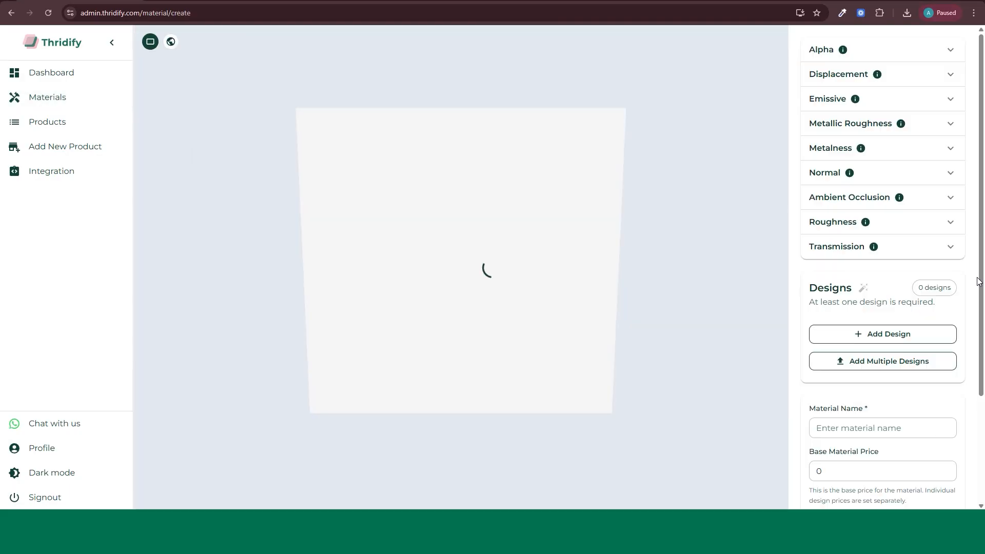
pyautogui.click(901, 336)
pyautogui.scroll(-4, 901, 287)
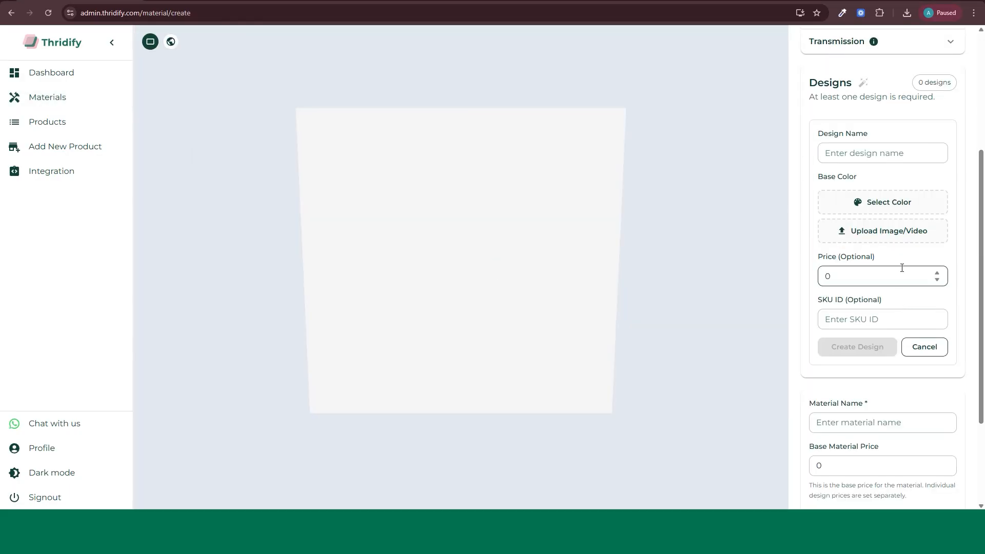
pyautogui.click(879, 232)
pyautogui.click(334, 82)
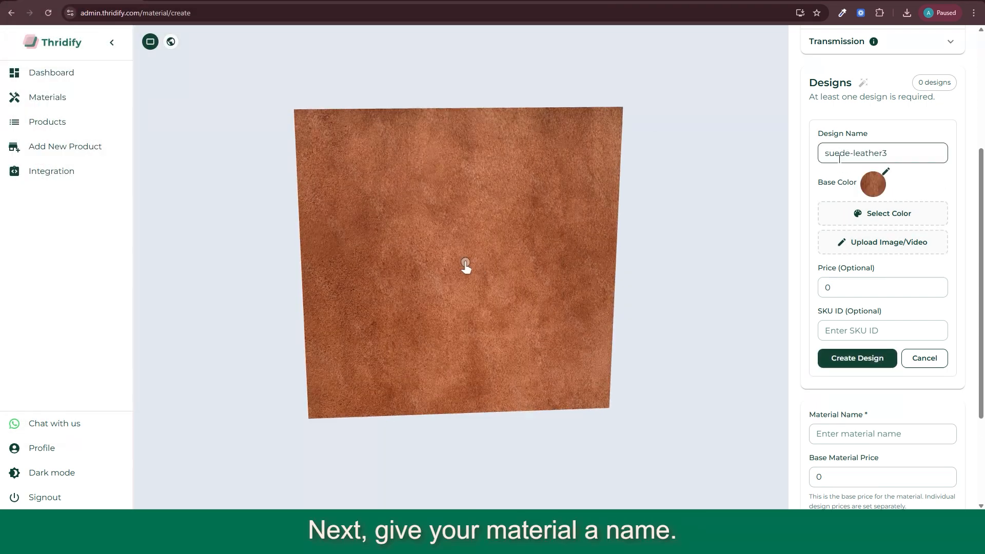
pyautogui.click(858, 347)
# Step: Name the new material Suede
pyautogui.click(860, 288)
pyautogui.write('S')
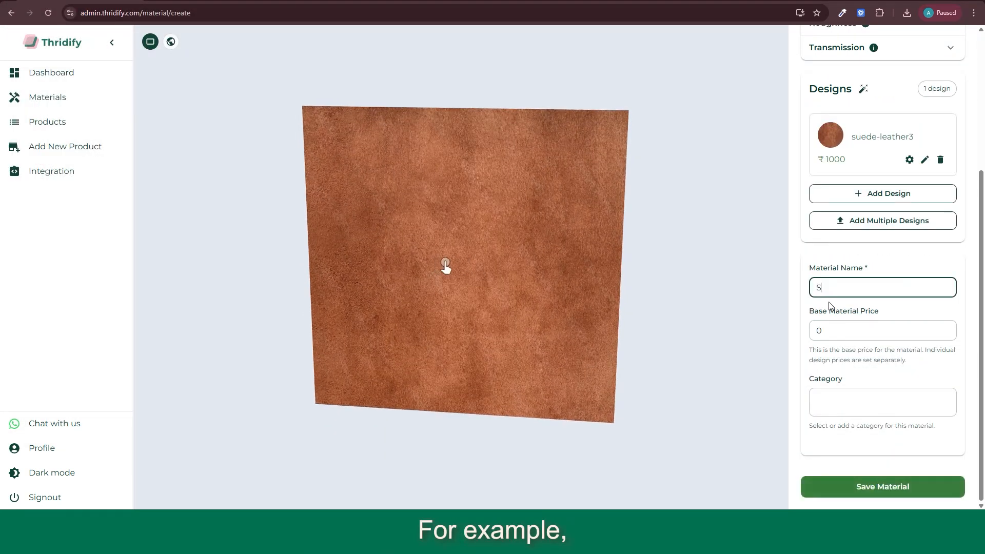
pyautogui.write('uede')
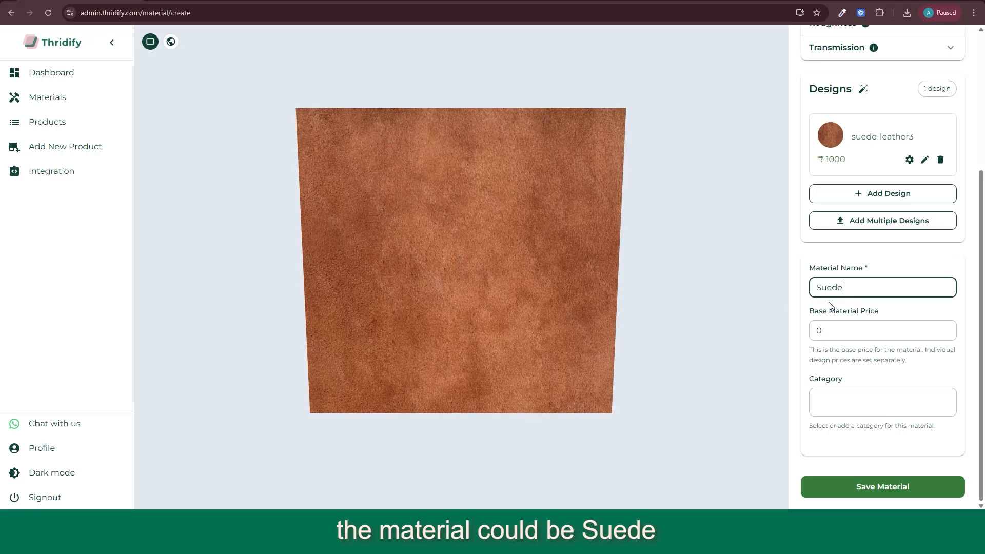
# Step: Assign the existing Fabric category to the Suede material
pyautogui.click(867, 400)
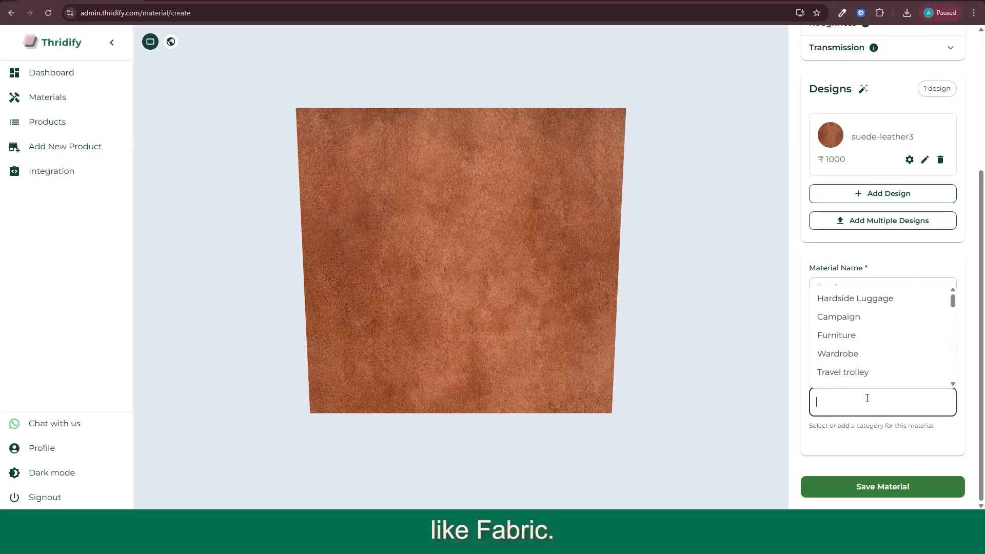
pyautogui.write('fa')
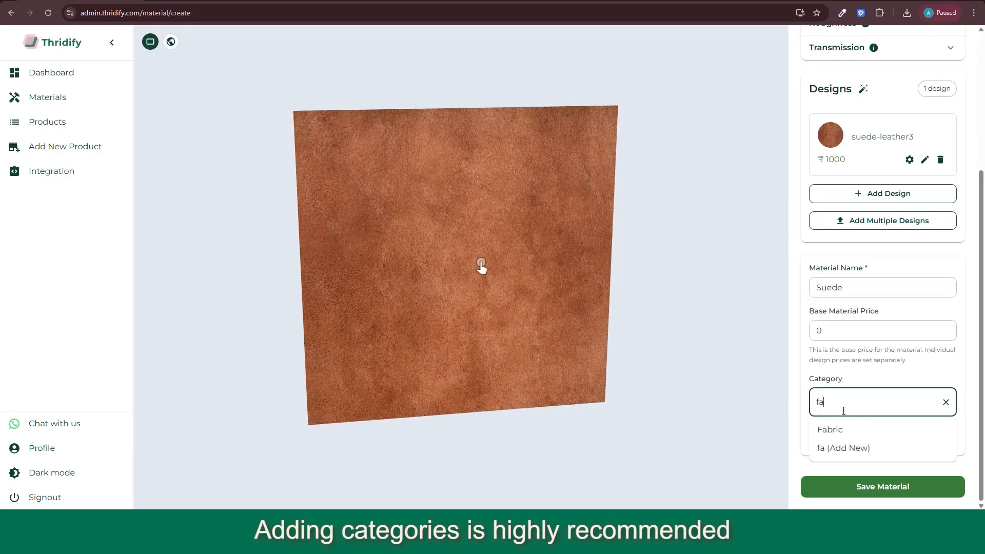
pyautogui.click(836, 429)
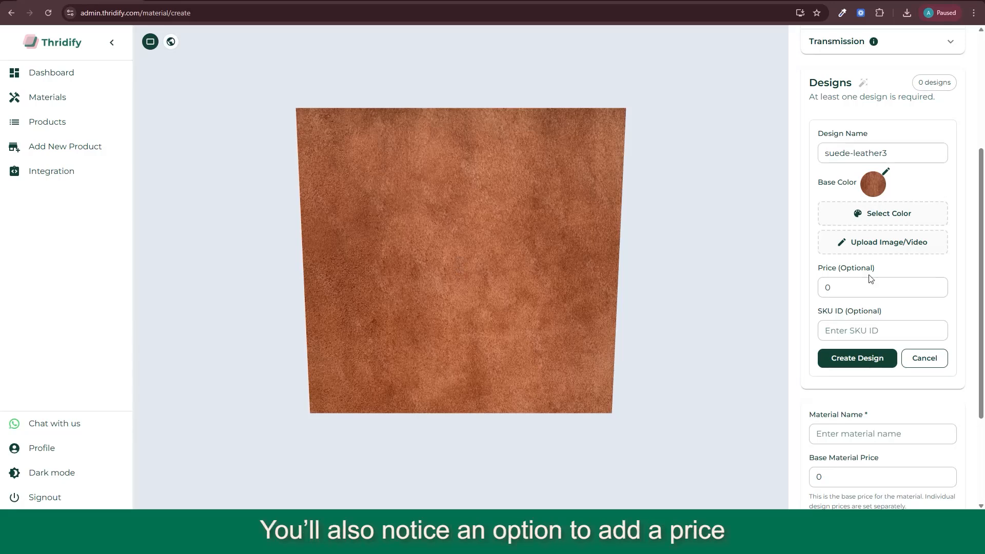
# Step: Create the suede-leather3 design with a price of 1000 and save the Suede material
pyautogui.click(852, 286)
pyautogui.write('1000')
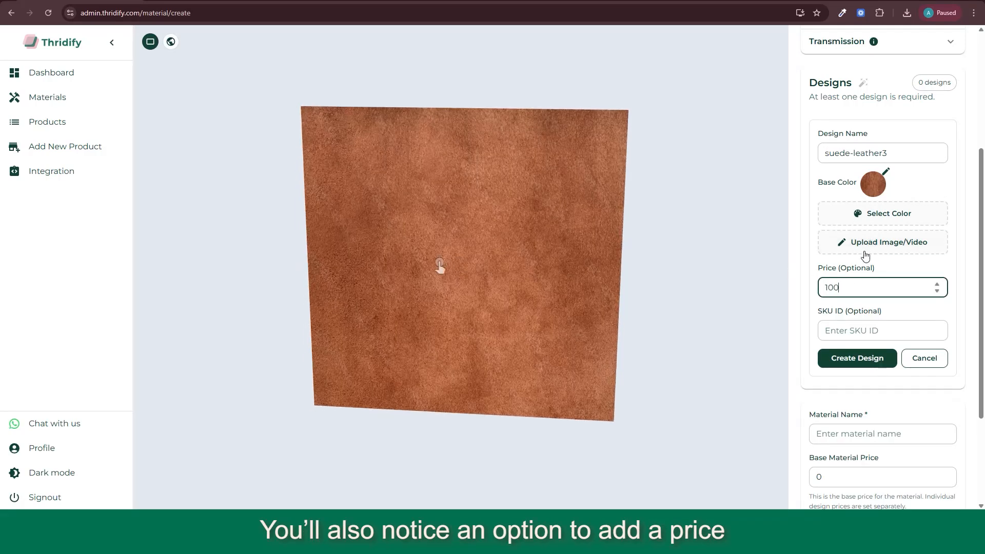
pyautogui.click(857, 364)
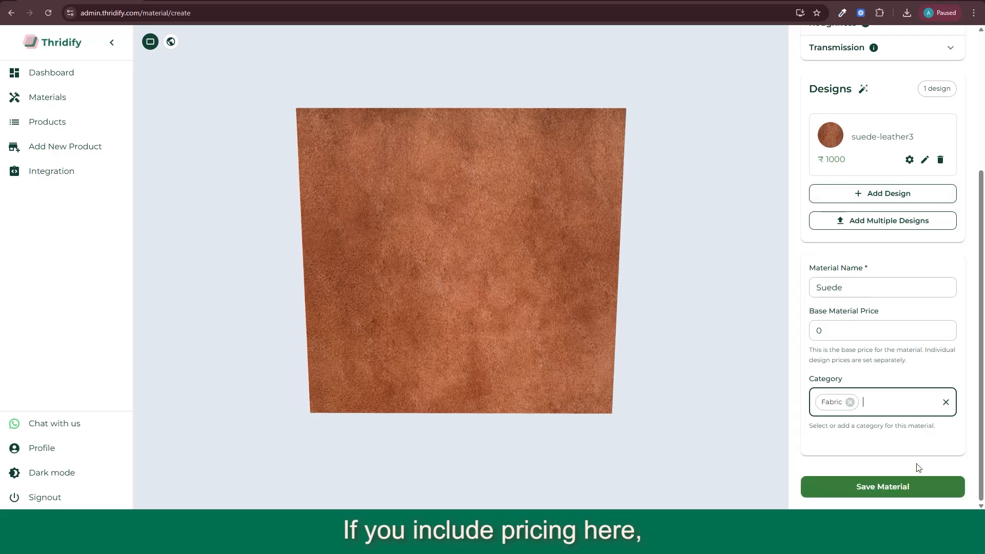
pyautogui.click(905, 488)
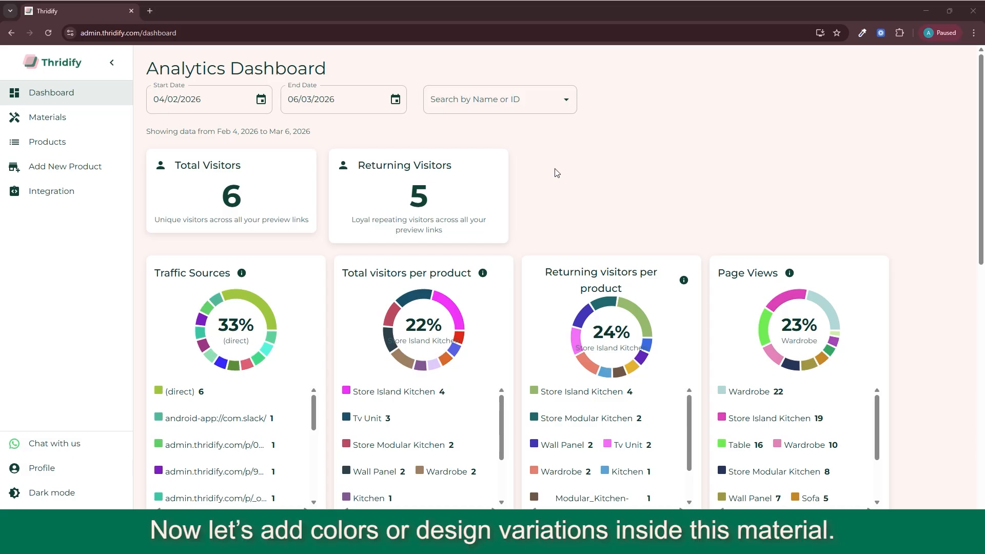
# Step: Start a new material from the materials gallery and begin adding a single design to it
pyautogui.click(70, 117)
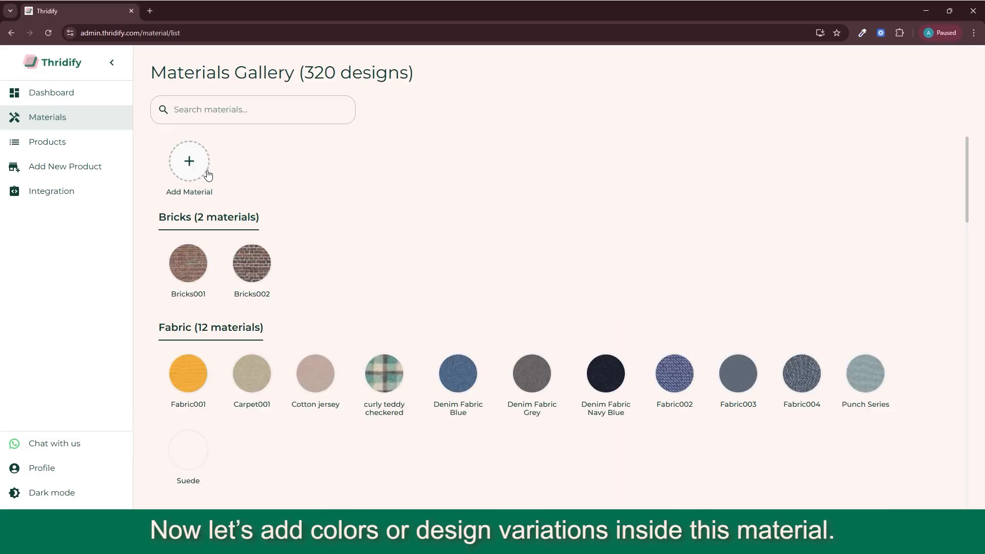
pyautogui.click(189, 161)
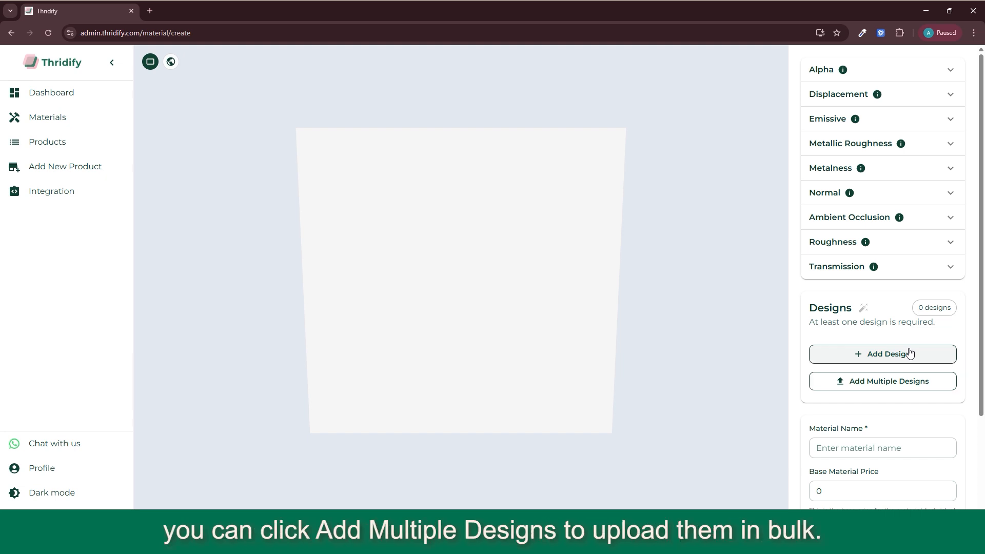
pyautogui.click(893, 356)
pyautogui.scroll(-1, 888, 330)
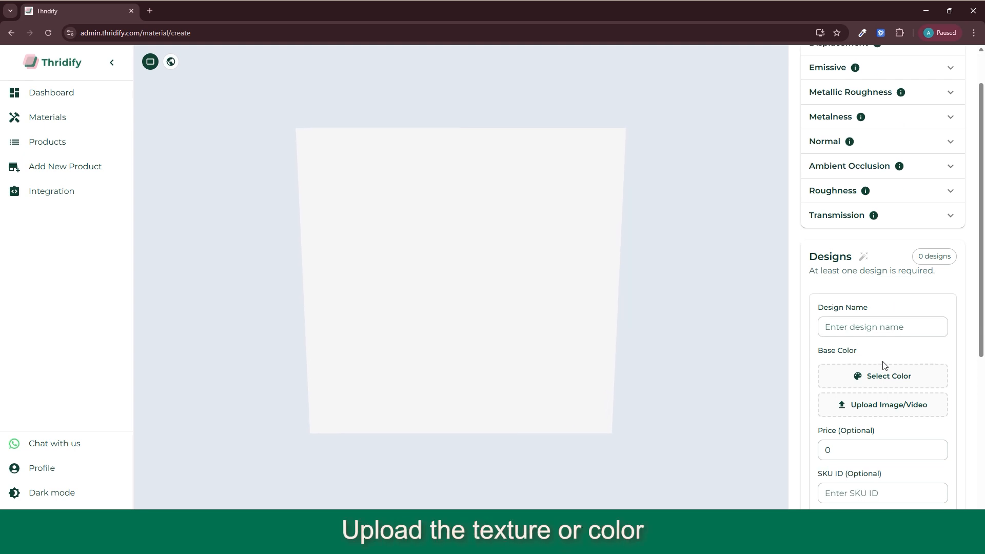
pyautogui.scroll(-1, 880, 349)
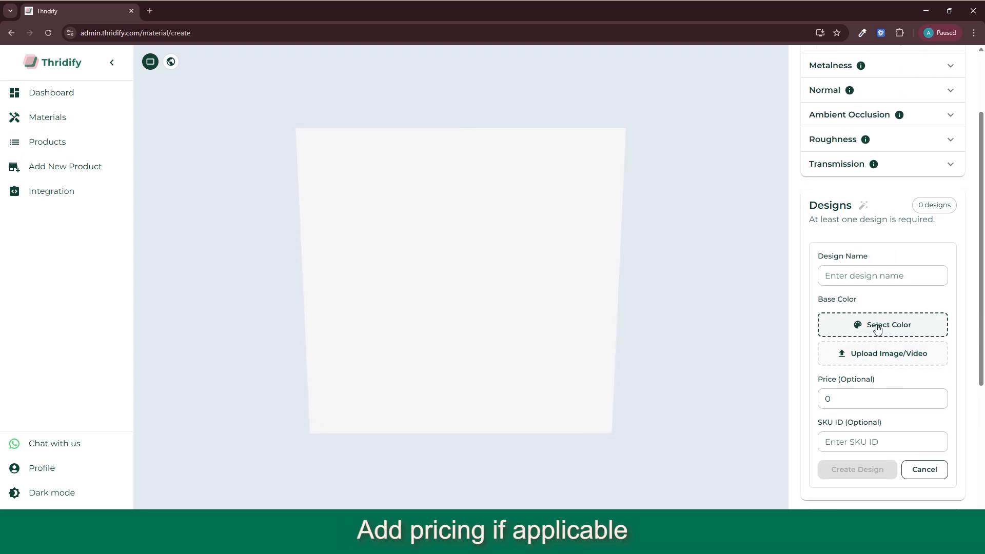
# Step: Give the new design a solid red base color and name it Red
pyautogui.click(874, 333)
pyautogui.click(915, 299)
pyautogui.click(875, 427)
pyautogui.moveTo(857, 276); pyautogui.dragTo(777, 278)
pyautogui.write('Red')
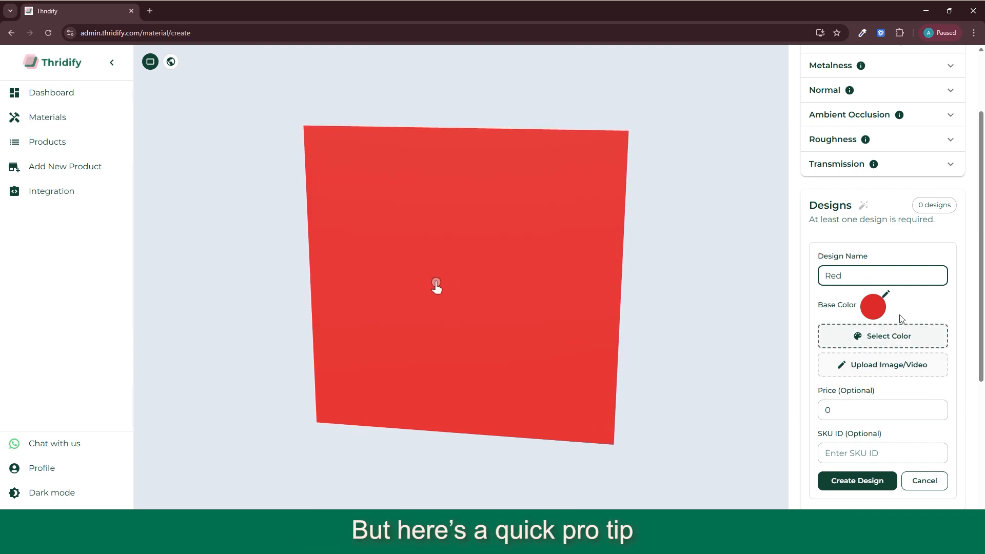
# Step: Set the Red design's price to 1000 and create the design
pyautogui.moveTo(842, 410); pyautogui.dragTo(818, 413)
pyautogui.write('10000')
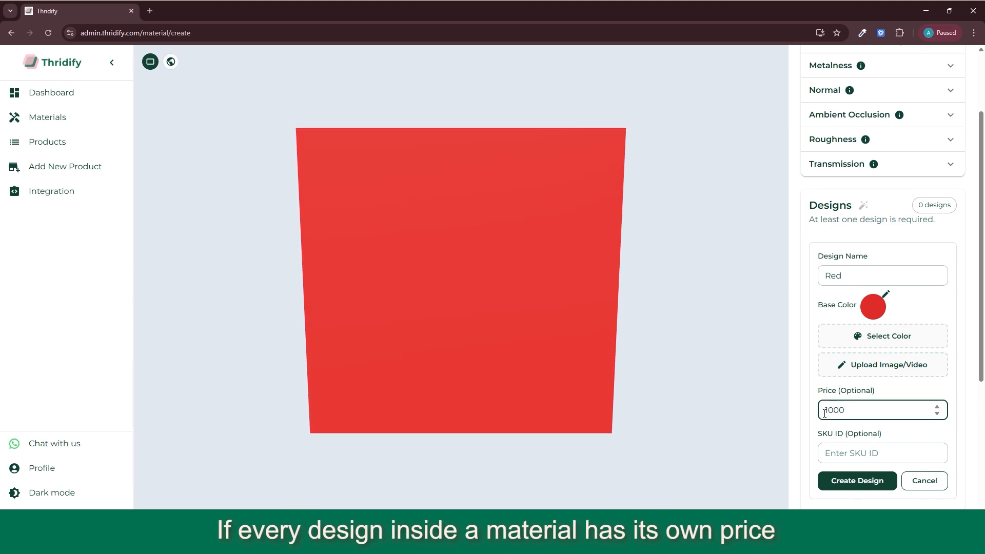
pyautogui.click(858, 480)
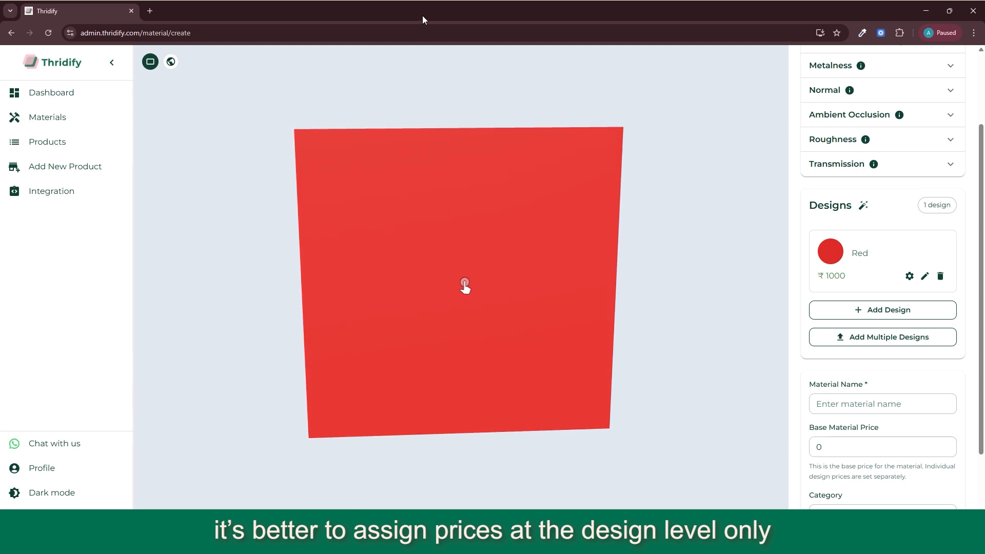
# Step: Open the Red design for editing and review its price field
pyautogui.click(911, 278)
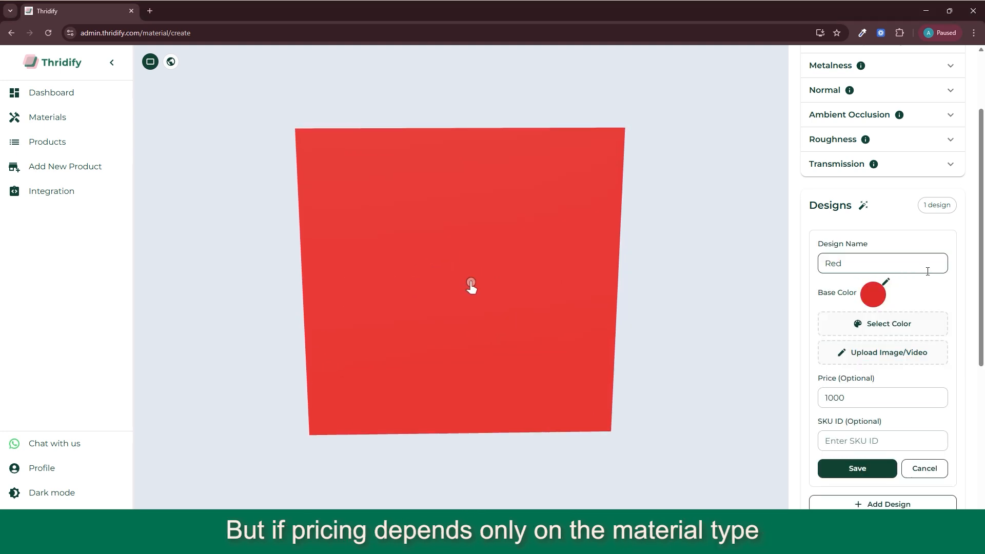
pyautogui.scroll(-1, 872, 308)
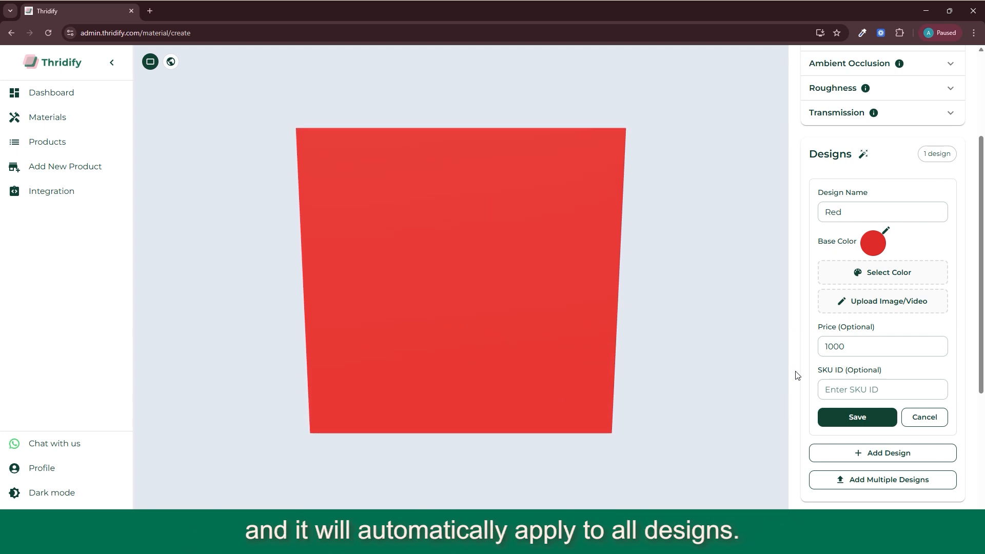
pyautogui.moveTo(466, 284); pyautogui.dragTo(484, 284)
pyautogui.moveTo(483, 284); pyautogui.dragTo(464, 284)
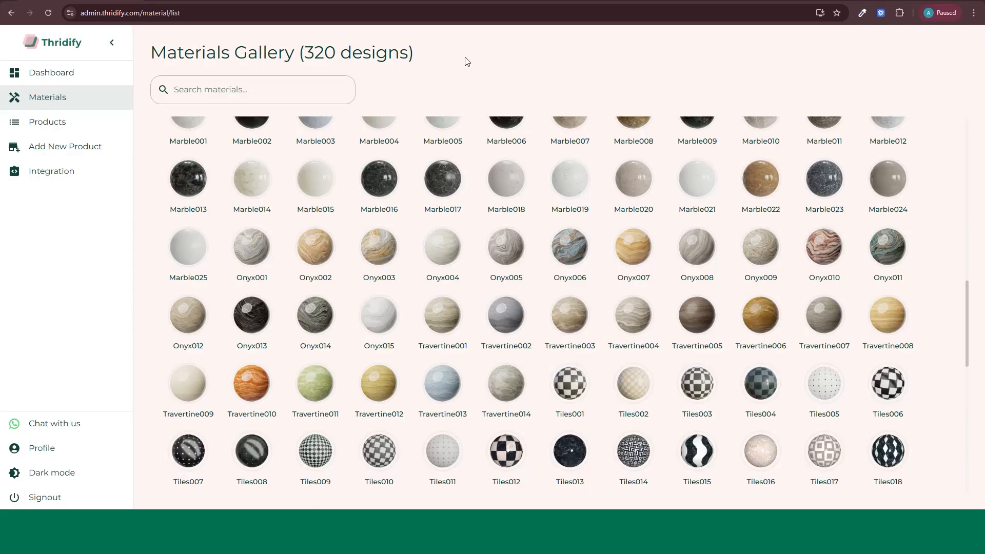
# Step: Open the Tiles012 material and set its design's texture Scale X and Scale Y to 3
pyautogui.click(505, 453)
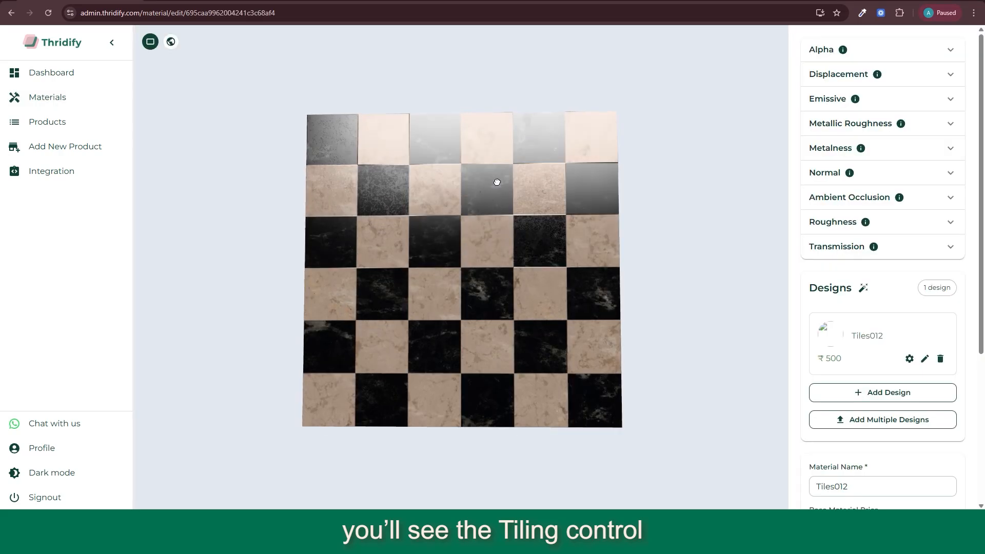
pyautogui.click(910, 359)
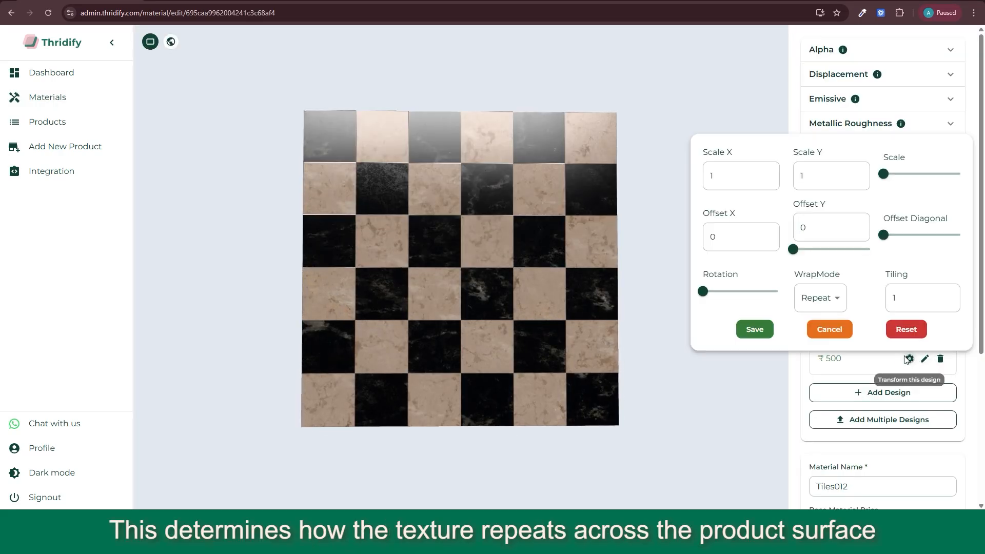
pyautogui.click(769, 172)
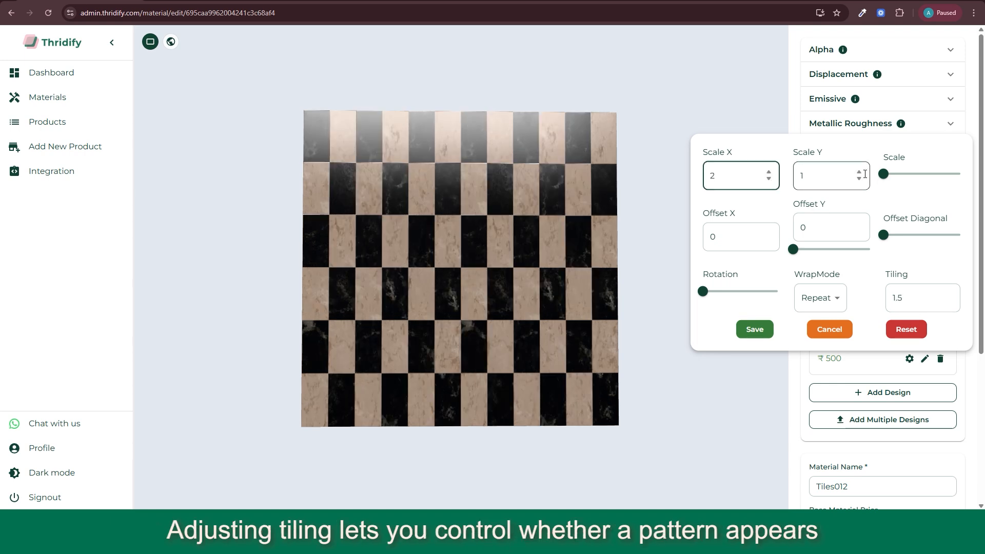
pyautogui.click(859, 173)
pyautogui.click(769, 173)
pyautogui.click(860, 173)
pyautogui.moveTo(797, 254)
pyautogui.mouseDown()
pyautogui.moveTo(831, 250)
pyautogui.moveTo(793, 250)
pyautogui.mouseUp()
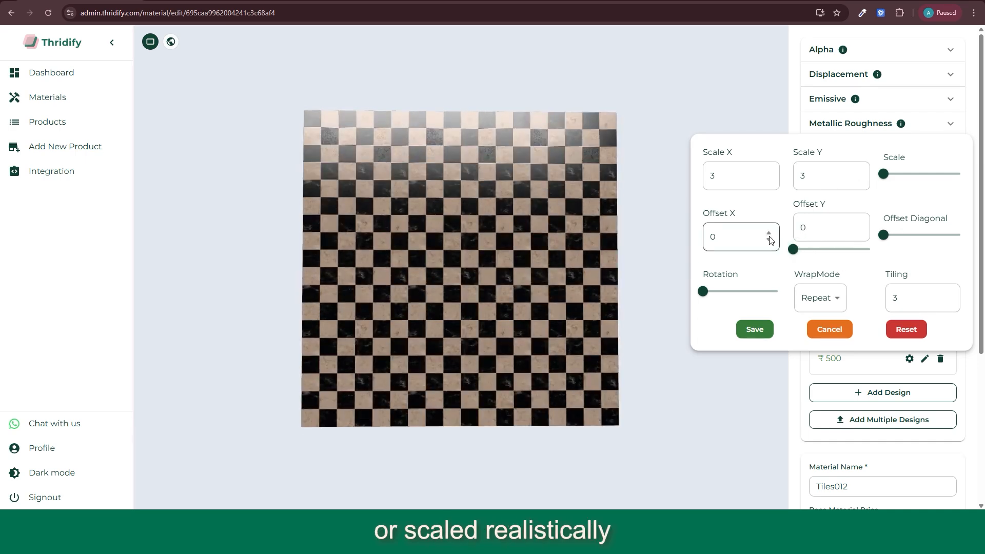
# Step: Rotate the Tiles012 texture so its checkered pattern runs diagonally, and view the WrapMode options
pyautogui.doubleClick(769, 235)
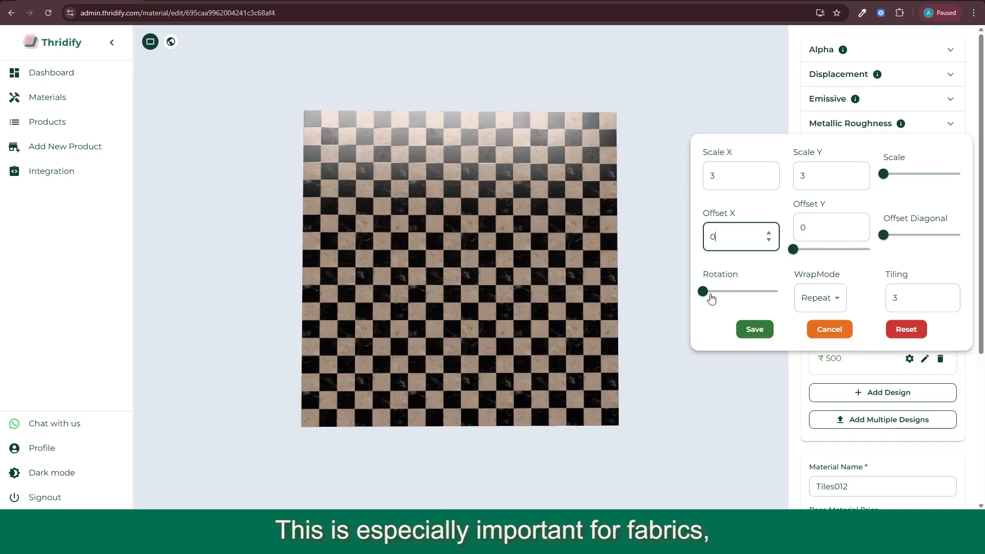
pyautogui.moveTo(703, 291); pyautogui.dragTo(731, 279)
pyautogui.click(833, 302)
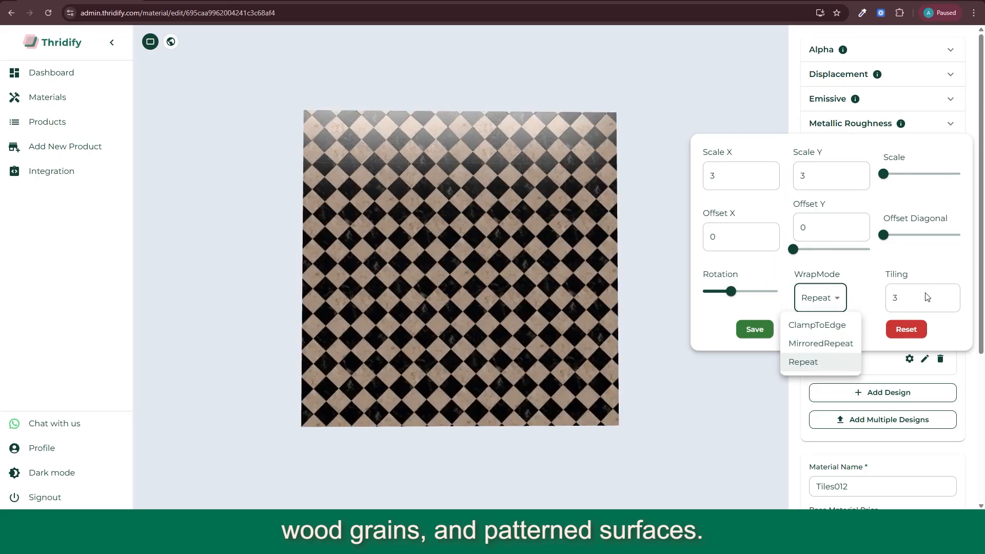
pyautogui.click(942, 298)
pyautogui.click(949, 302)
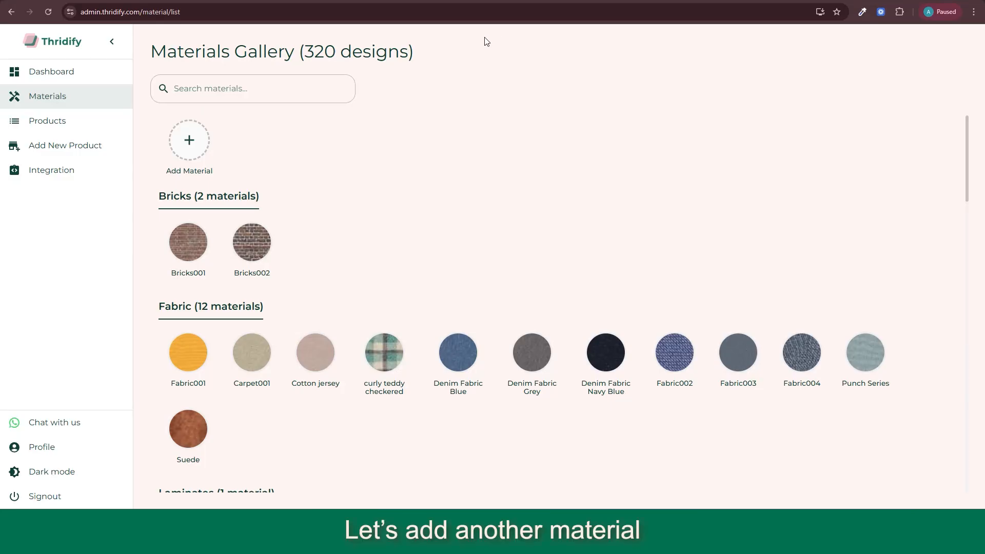
# Step: Start another new material and add a design using the image Amalfi Oak Dark.jpg from the Laminates folder
pyautogui.click(192, 138)
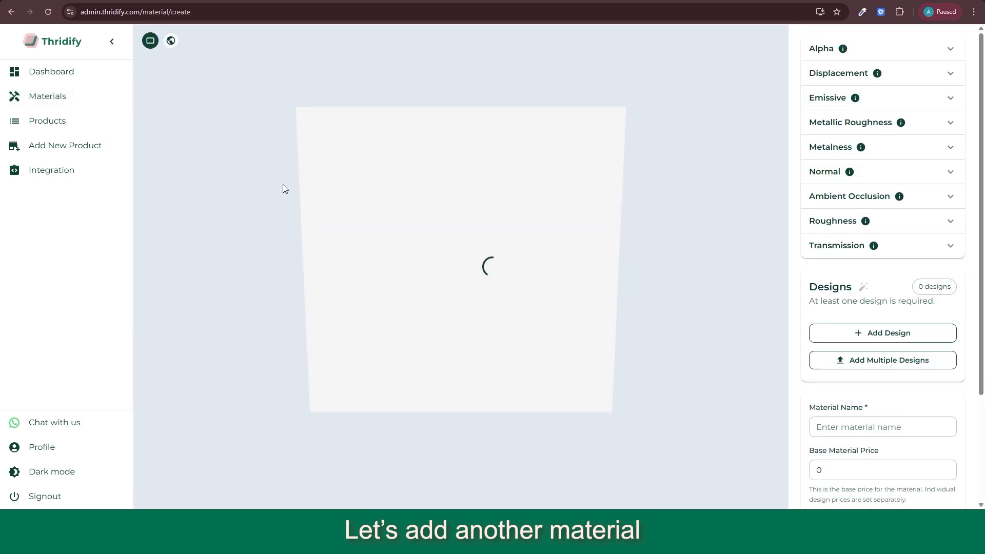
pyautogui.click(883, 333)
pyautogui.scroll(-3, 885, 325)
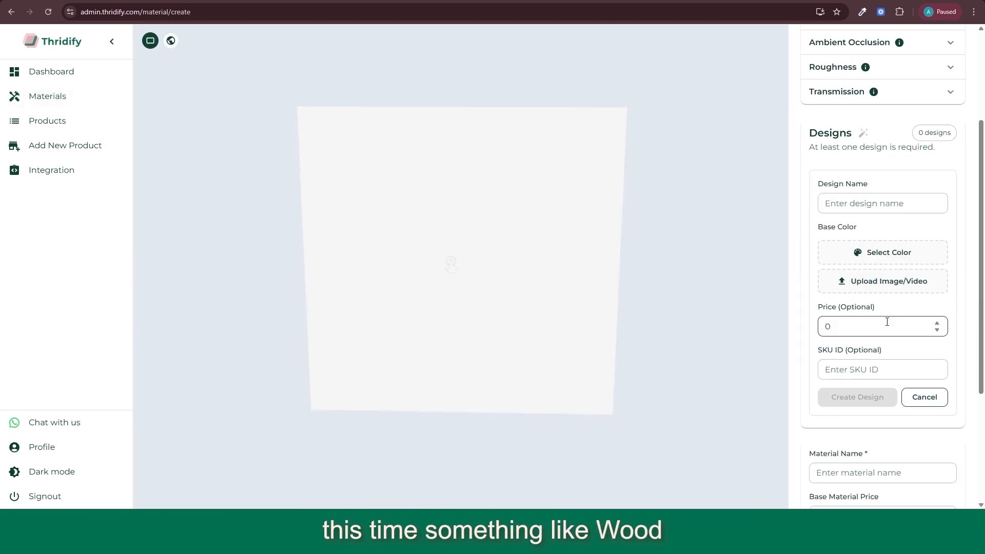
pyautogui.click(889, 278)
pyautogui.click(185, 101)
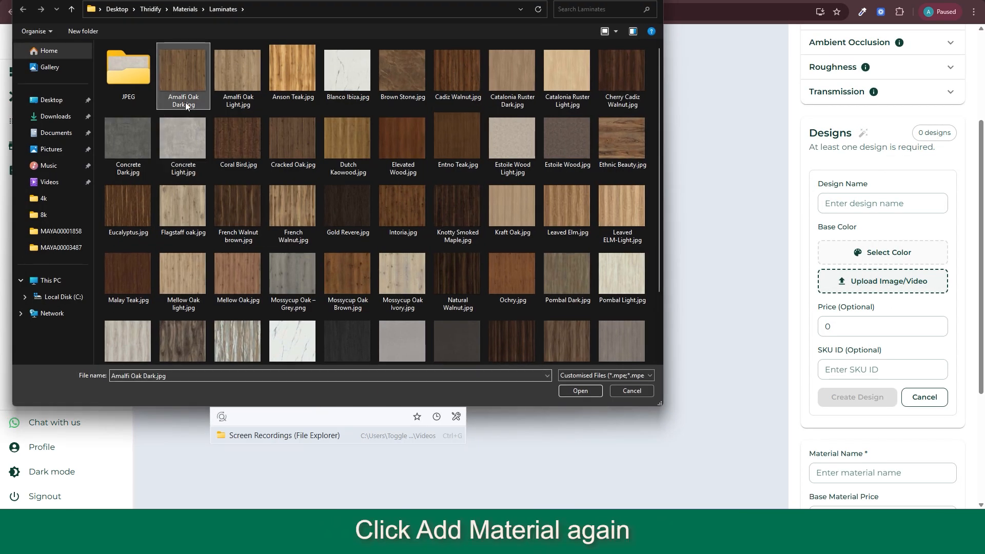
pyautogui.click(575, 391)
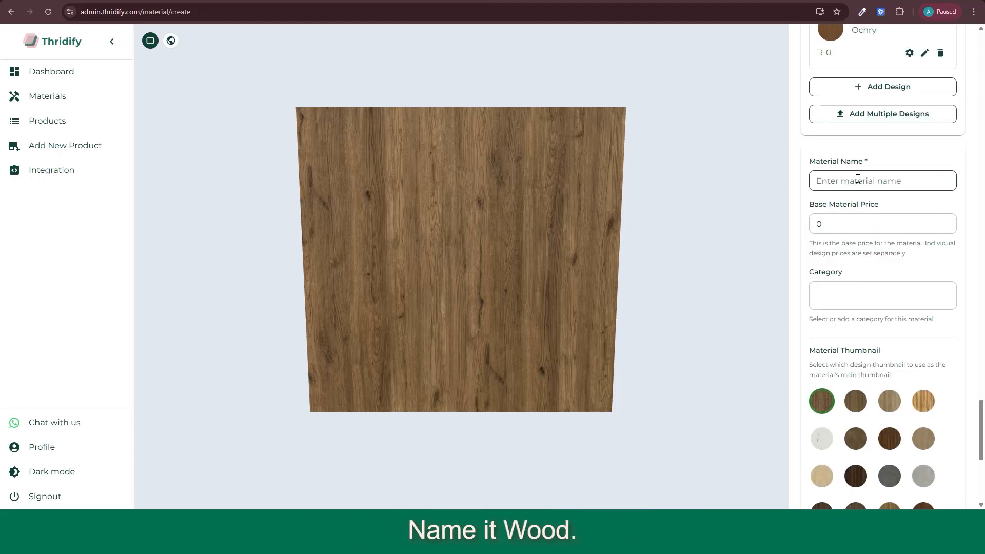
# Step: Name the material wood and add a new category called wood for it
pyautogui.click(858, 180)
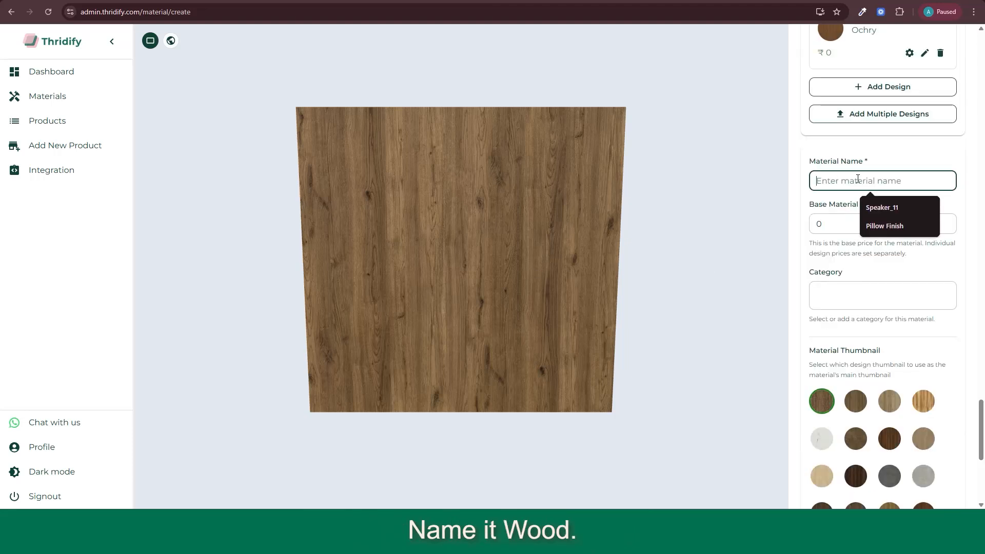
pyautogui.write('wood')
pyautogui.click(829, 291)
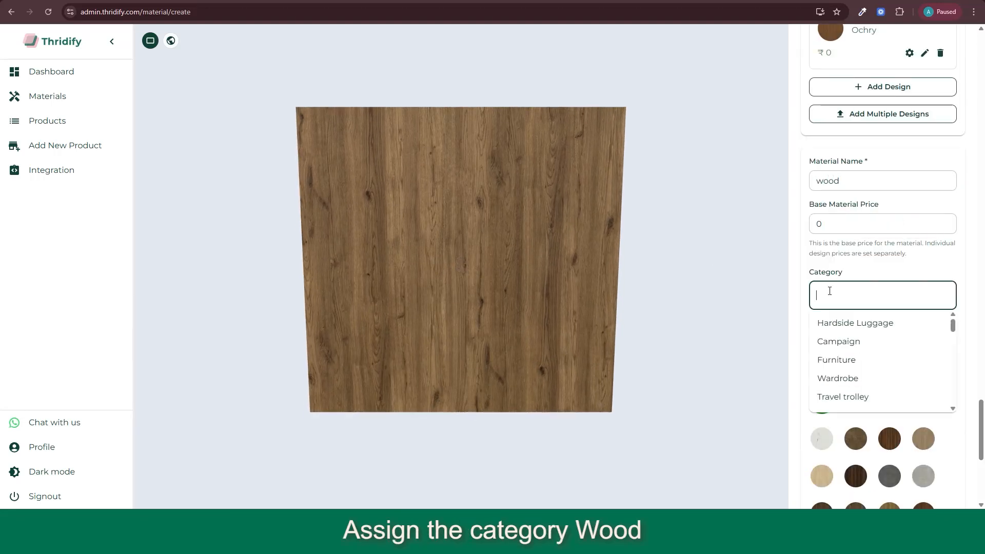
pyautogui.write('wood')
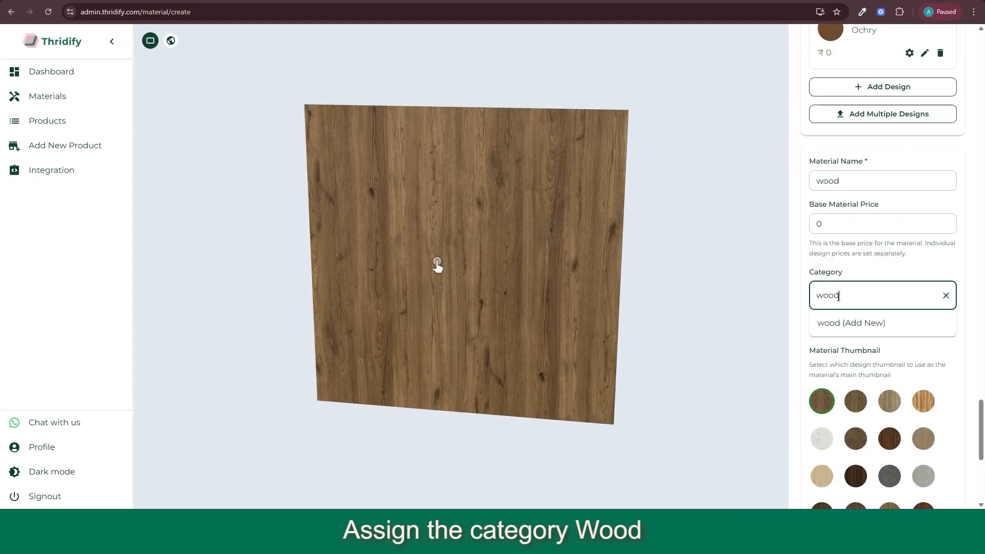
pyautogui.click(827, 328)
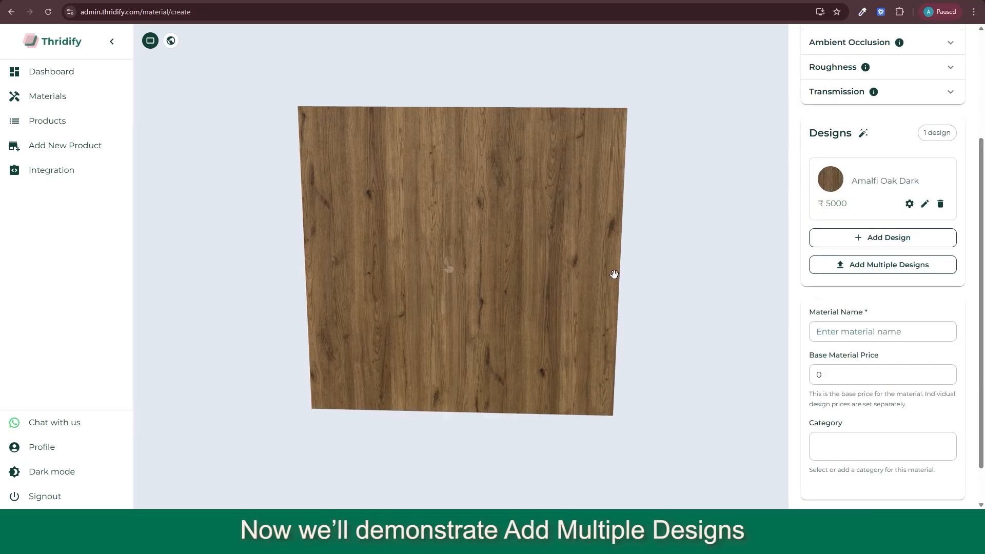
# Step: Bulk-upload the Laminates images from Amalfi Oak Dark.jpg through Ochry.jpg as multiple designs
pyautogui.click(918, 264)
pyautogui.click(195, 82)
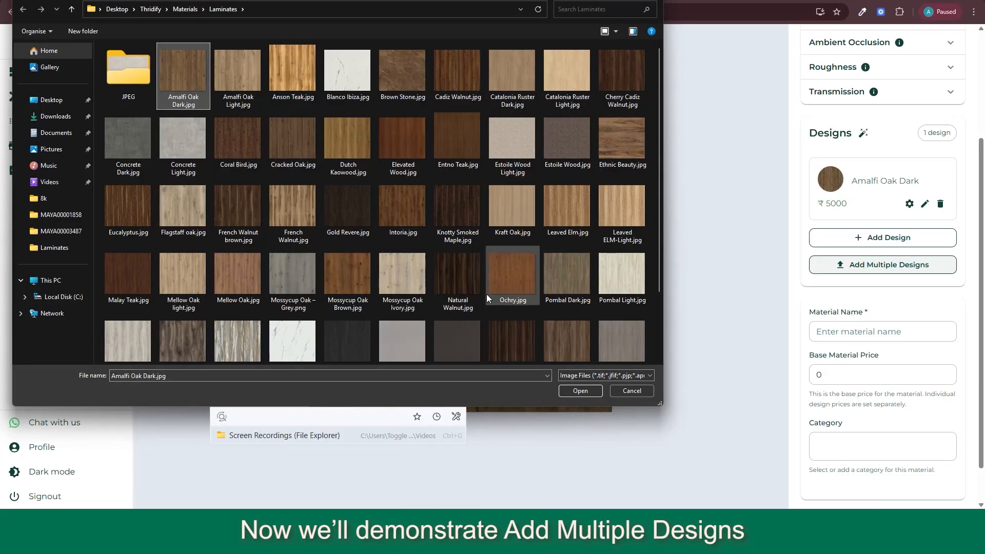
pyautogui.keyDown('shift'); pyautogui.click(512, 277); pyautogui.keyUp('shift')
pyautogui.click(580, 391)
# Step: Set the price of the second Amalfi Oak Dark design to 500 and save it
pyautogui.scroll(-8, 868, 341)
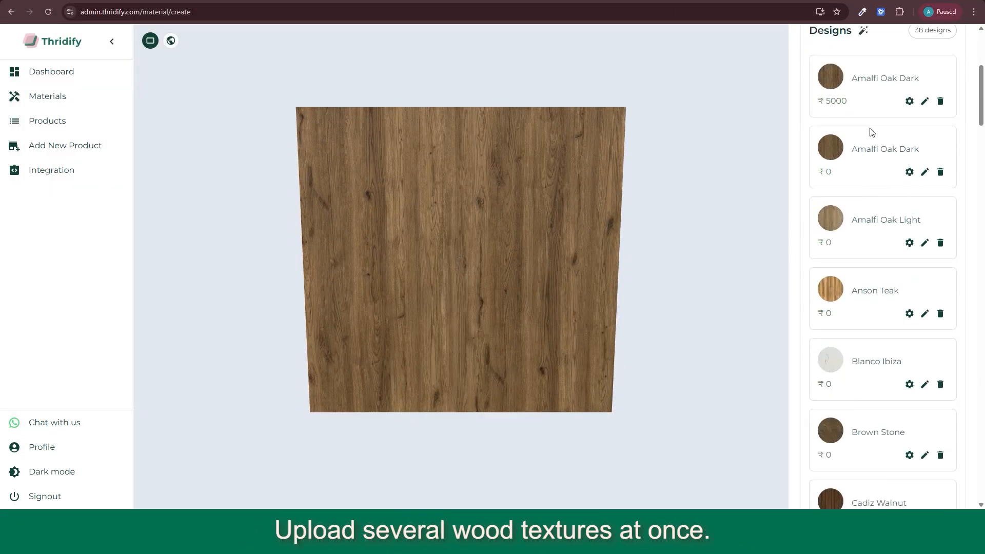
pyautogui.scroll(6, 860, 348)
pyautogui.click(925, 172)
pyautogui.doubleClick(838, 297)
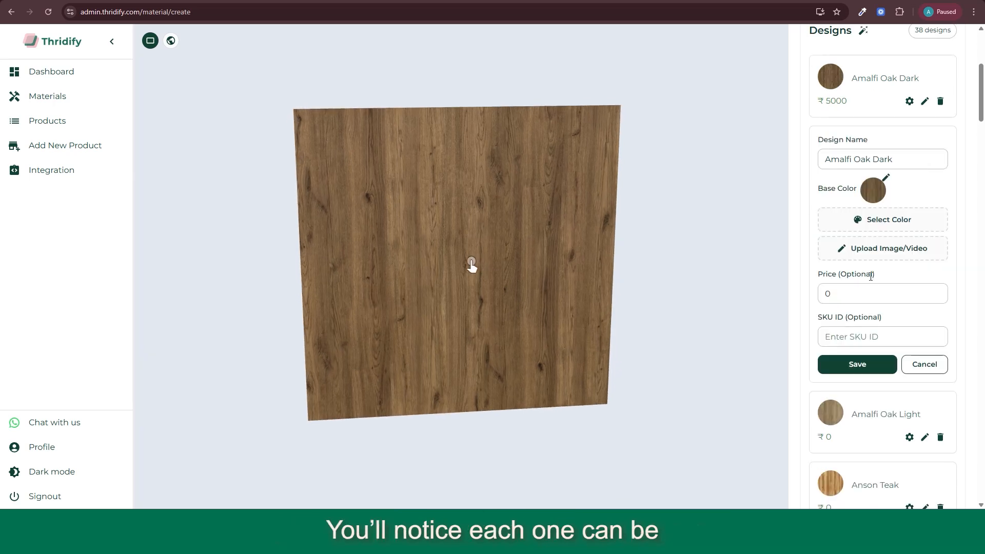
pyautogui.write('500')
pyautogui.click(877, 364)
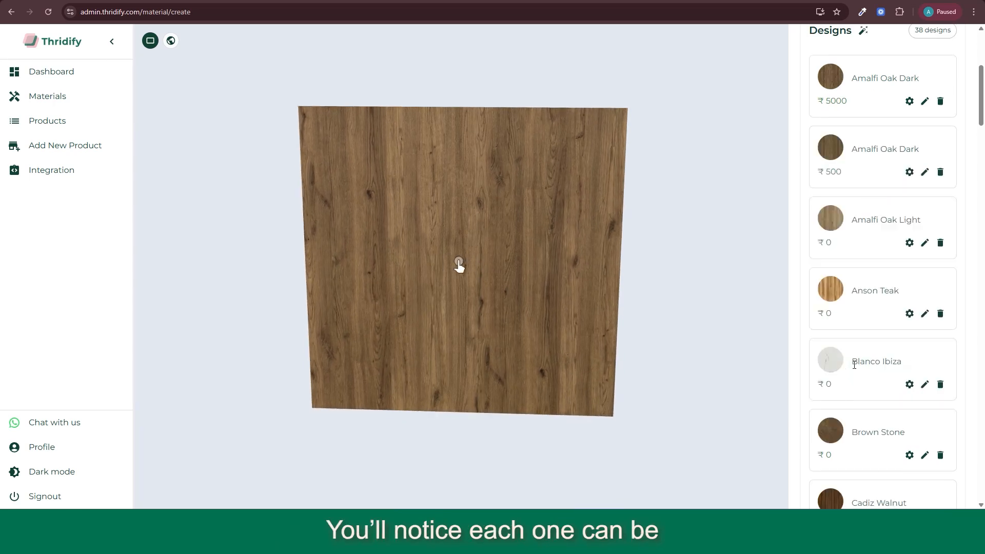
# Step: Set the price of the Amalfi Oak Light design to 1000 and save it
pyautogui.click(924, 242)
pyautogui.doubleClick(828, 365)
pyautogui.write('1000')
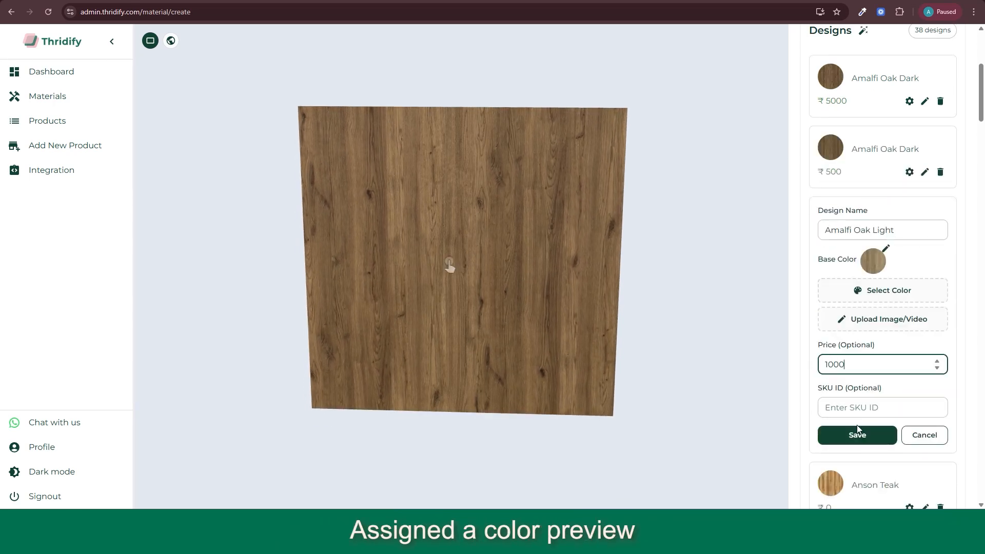
pyautogui.click(857, 435)
pyautogui.click(924, 292)
pyautogui.click(849, 433)
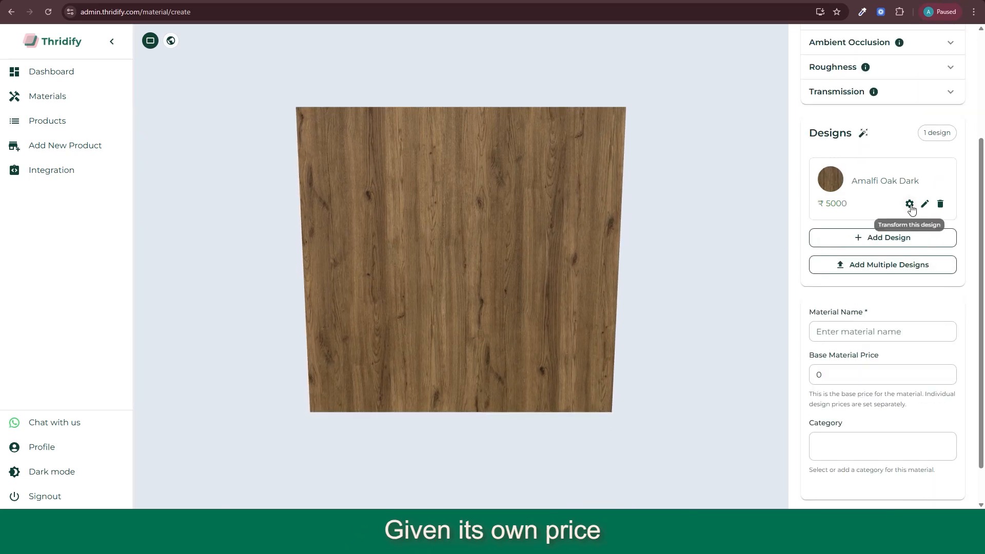
# Step: Set the wood design's texture Scale X and Scale Y to 2 and Offset X to 3, and adjust its rotation
pyautogui.click(910, 205)
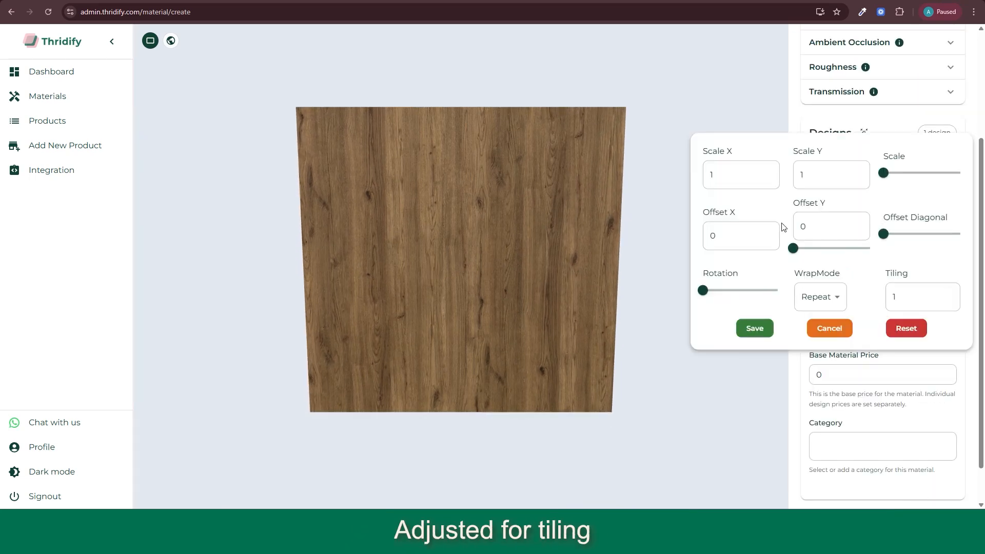
pyautogui.moveTo(884, 172)
pyautogui.mouseDown()
pyautogui.moveTo(921, 174)
pyautogui.moveTo(895, 186)
pyautogui.moveTo(878, 180)
pyautogui.mouseUp()
pyautogui.click(768, 171)
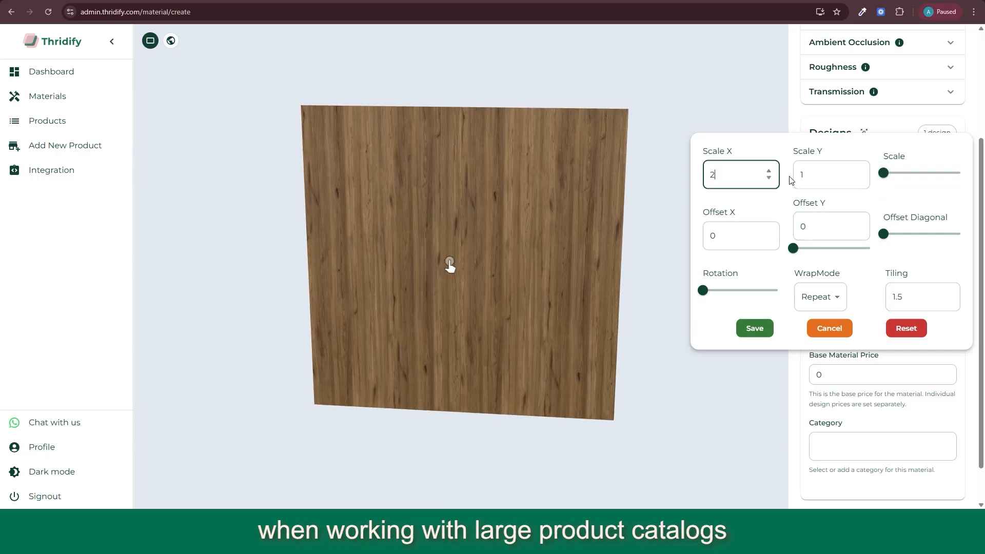
pyautogui.click(859, 171)
pyautogui.click(769, 233)
pyautogui.moveTo(794, 246); pyautogui.dragTo(746, 247)
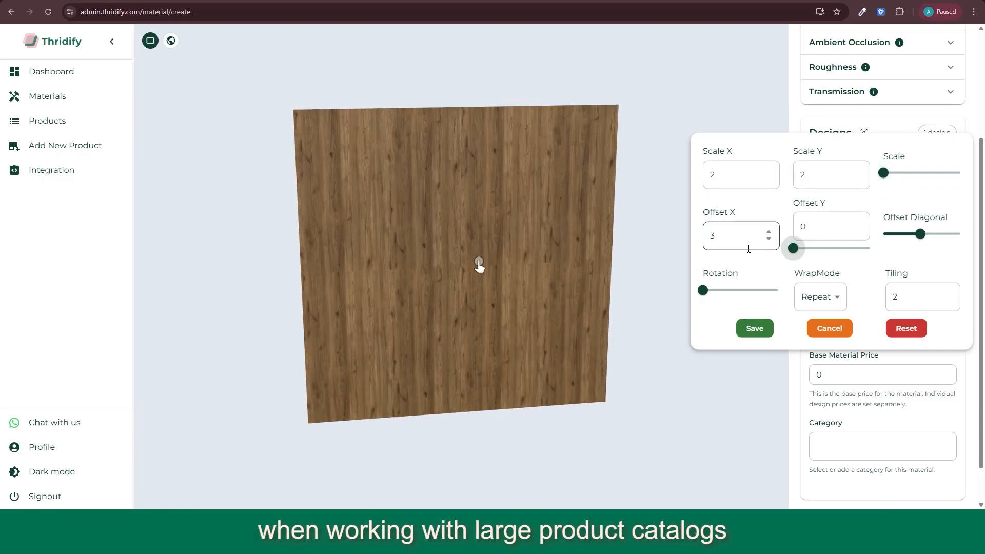
pyautogui.moveTo(707, 291)
pyautogui.mouseDown()
pyautogui.moveTo(765, 289)
pyautogui.moveTo(719, 281)
pyautogui.mouseUp()
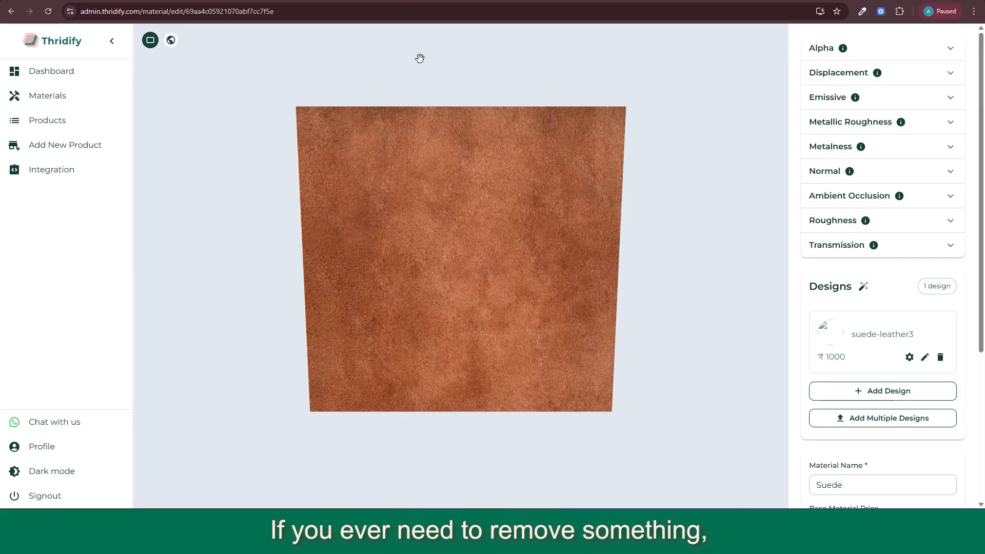
# Step: Delete the Suede material together with its linked designs and maps
pyautogui.scroll(-4, 872, 334)
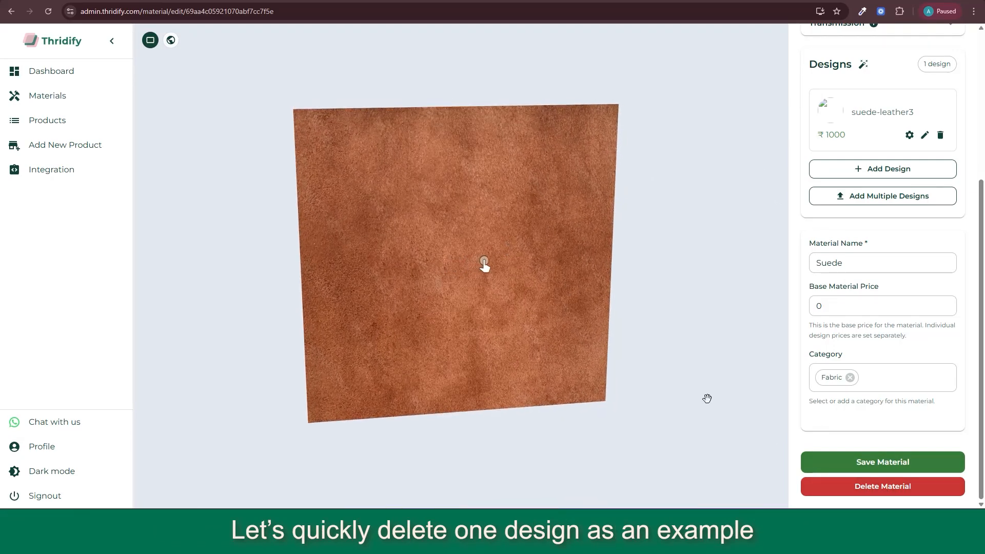
pyautogui.click(883, 487)
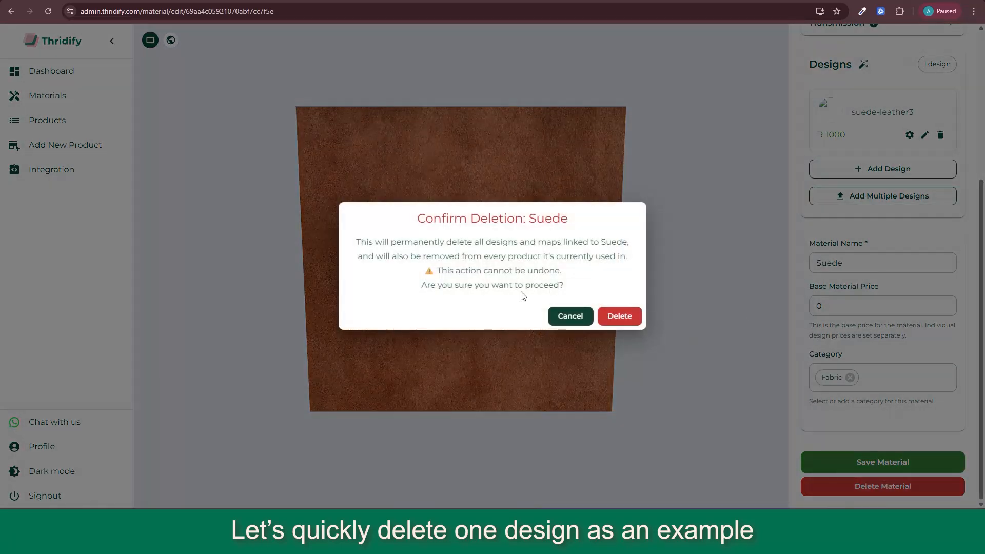
pyautogui.click(627, 315)
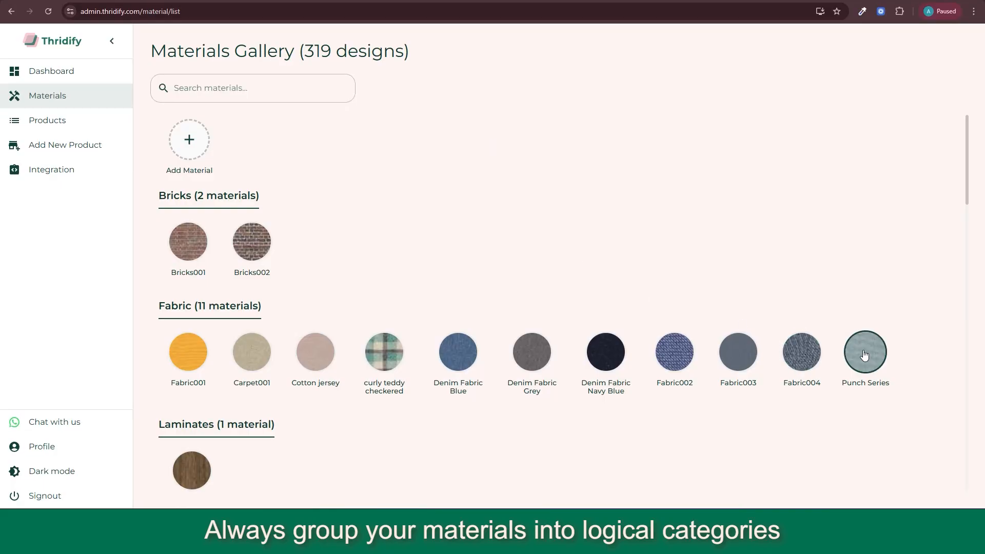
# Step: Examine how the Punch Series, Chrome Finish and Plastic materials are set up and grouped into categories in the materials gallery
pyautogui.click(867, 354)
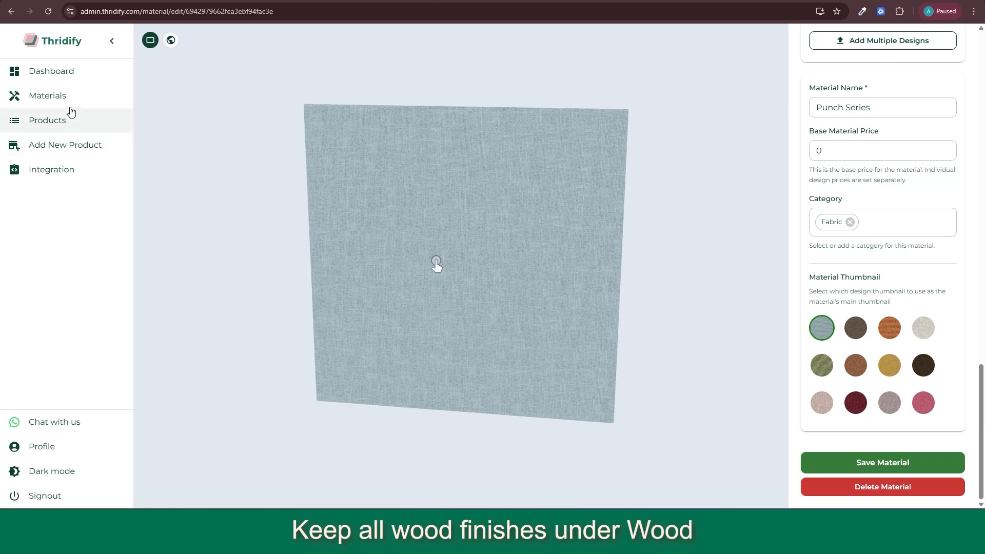
pyautogui.click(47, 95)
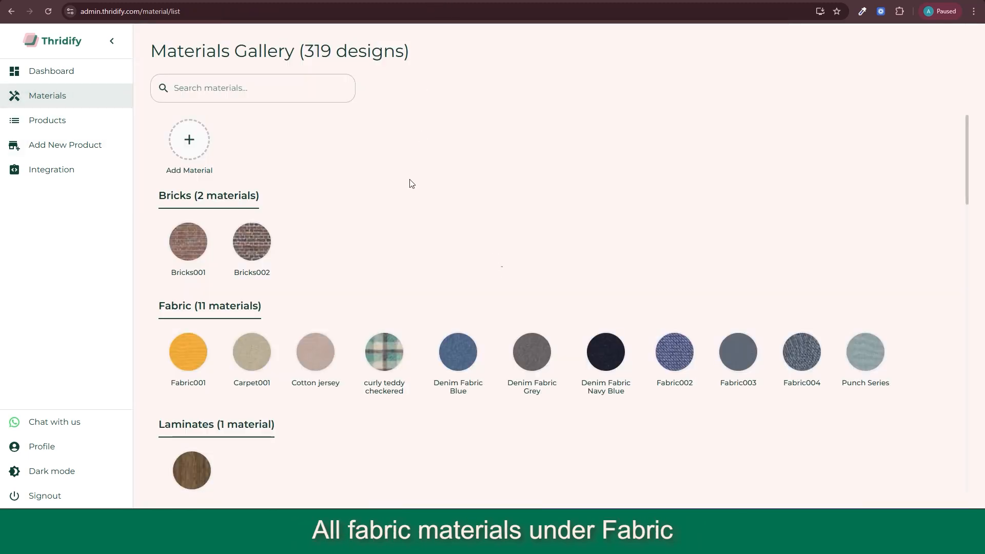
pyautogui.scroll(-20, 304, 294)
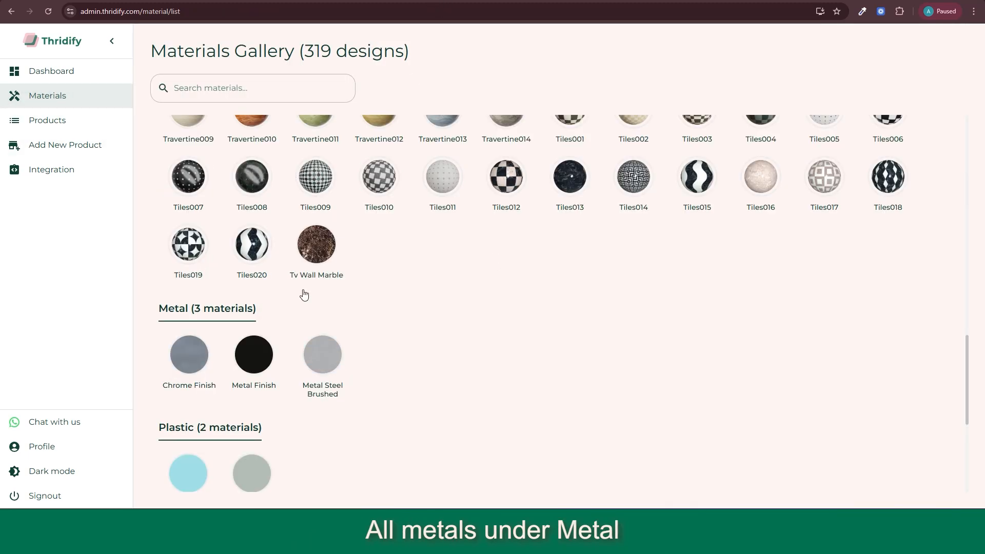
pyautogui.click(190, 357)
pyautogui.scroll(-10, 873, 420)
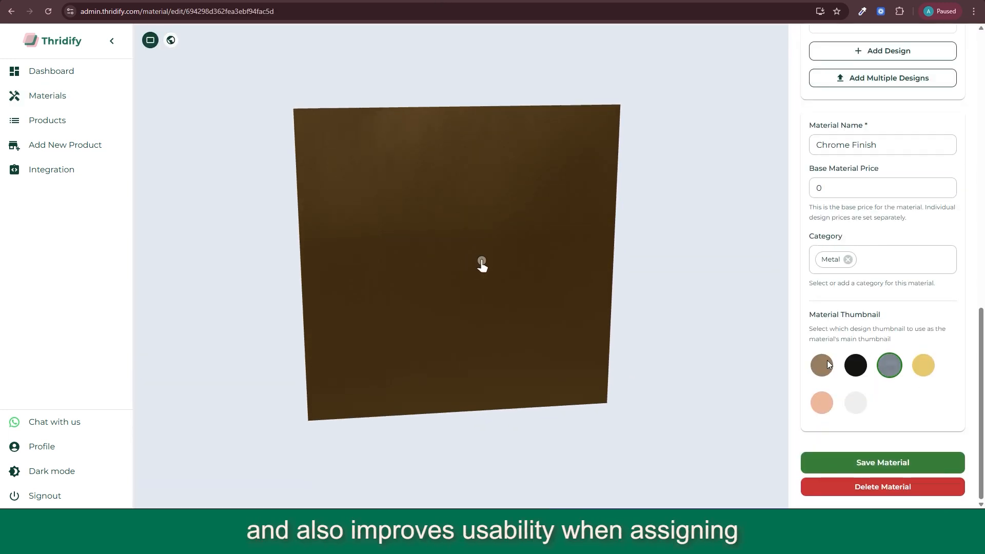
pyautogui.click(47, 96)
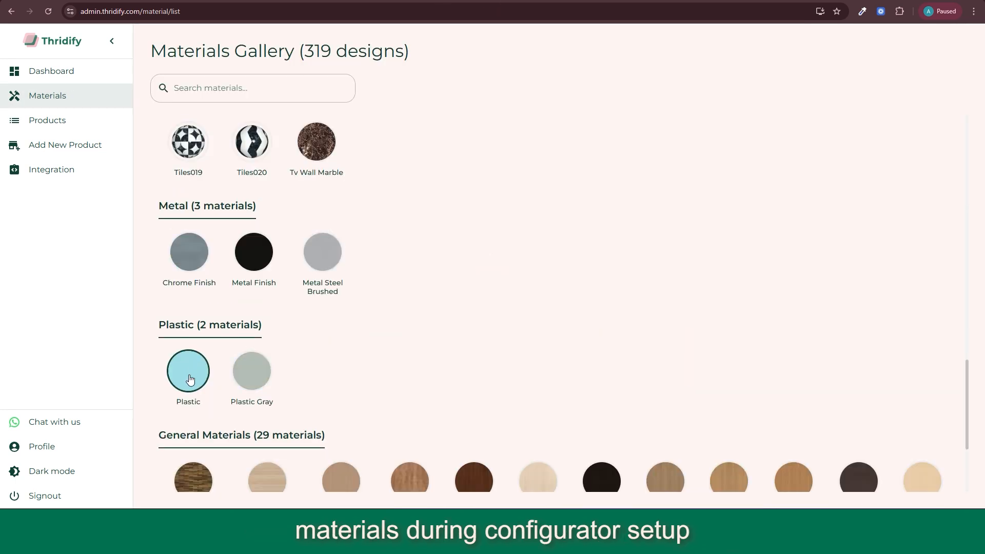
pyautogui.click(190, 380)
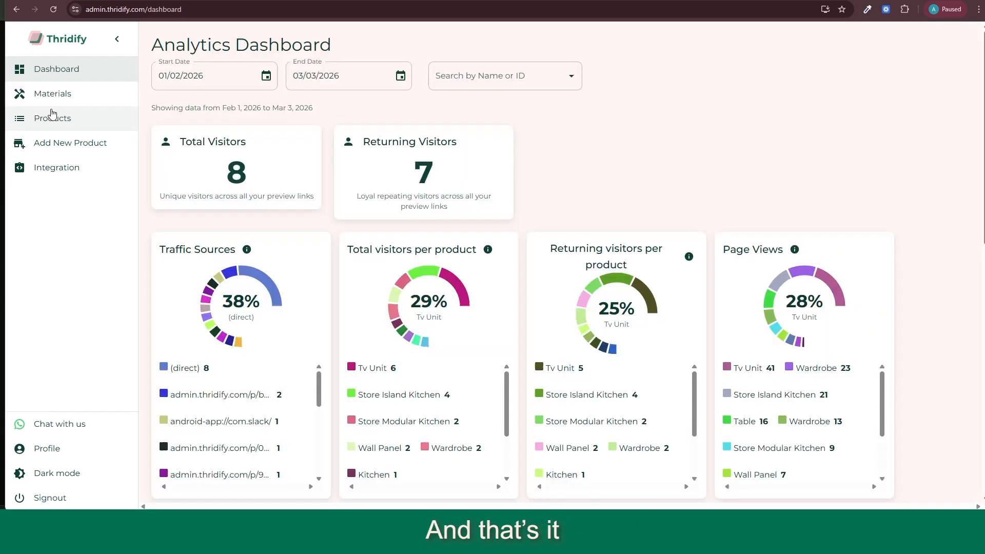
# Step: Review the whole materials gallery by category, from Bricks through General Materials
pyautogui.click(52, 94)
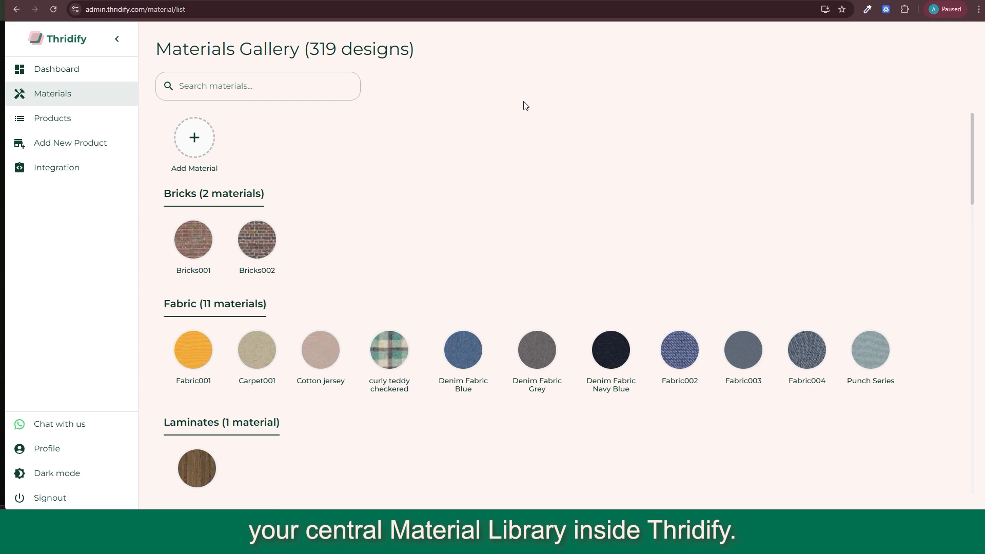
pyautogui.scroll(-5, 464, 246)
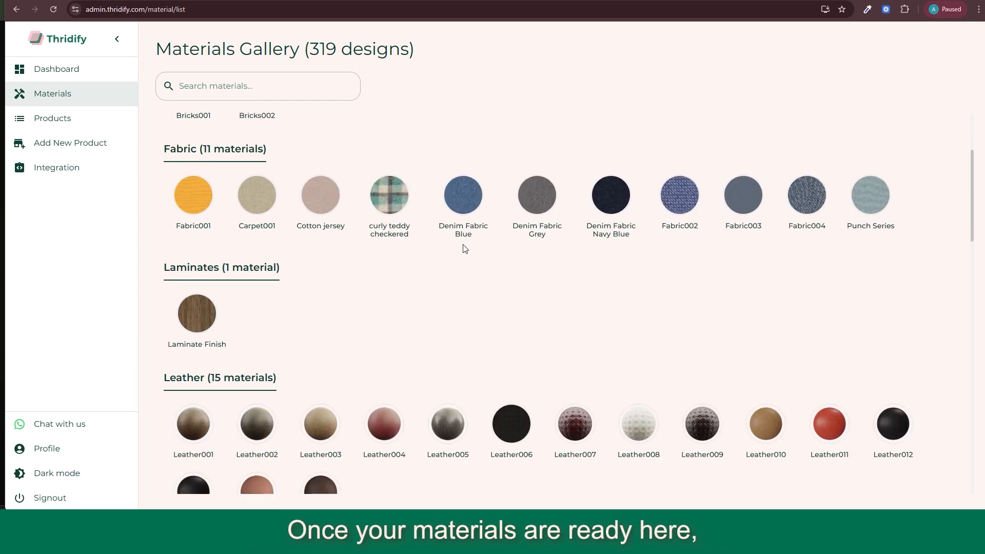
pyautogui.scroll(-2, 465, 249)
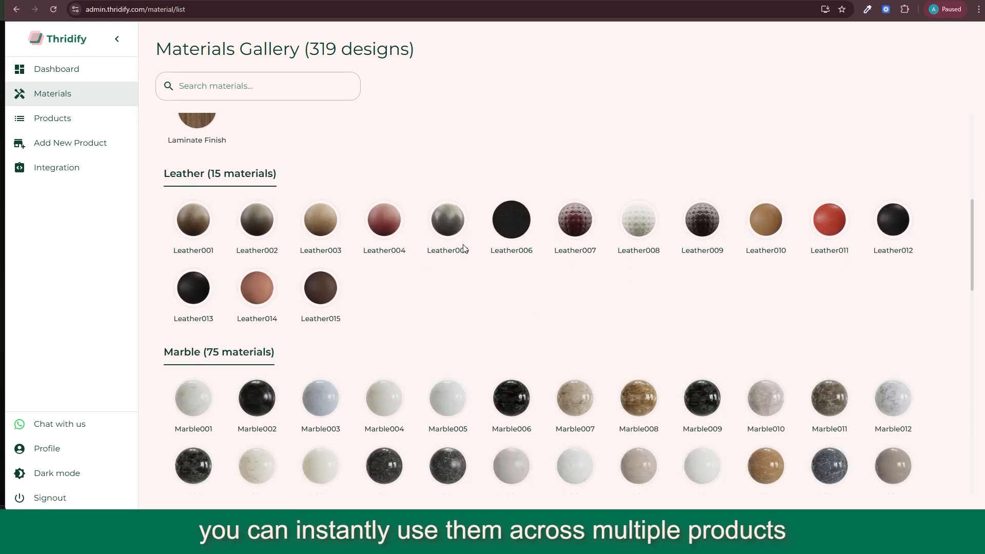
pyautogui.scroll(-7, 464, 248)
pyautogui.scroll(-3, 461, 246)
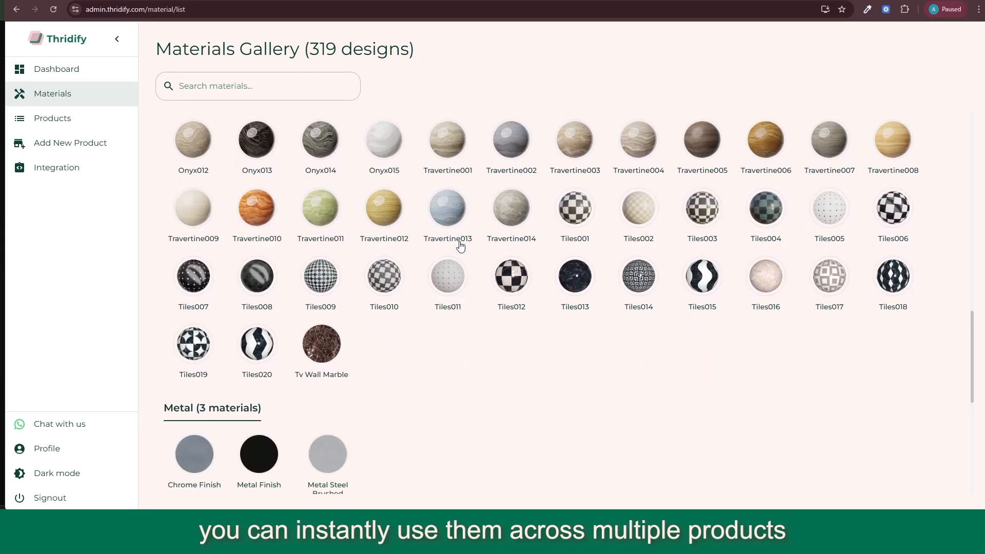
pyautogui.scroll(-4, 460, 246)
pyautogui.scroll(-1, 460, 247)
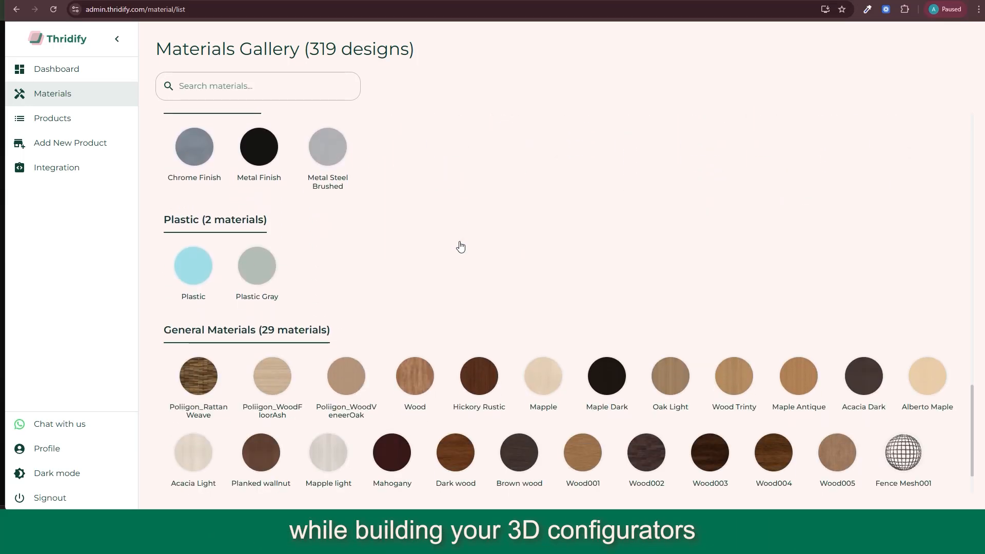
pyautogui.scroll(-2, 460, 247)
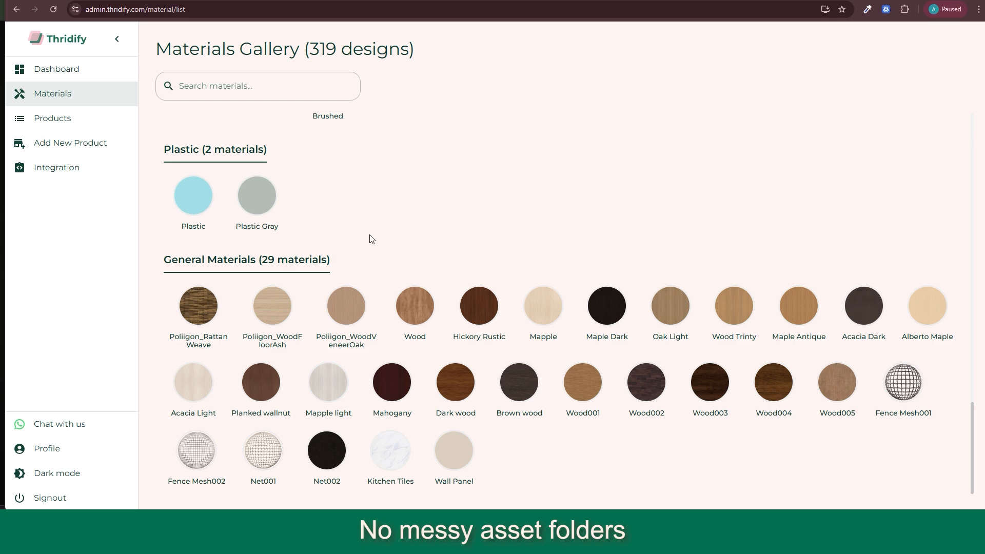
pyautogui.scroll(5, 365, 237)
pyautogui.scroll(4, 363, 237)
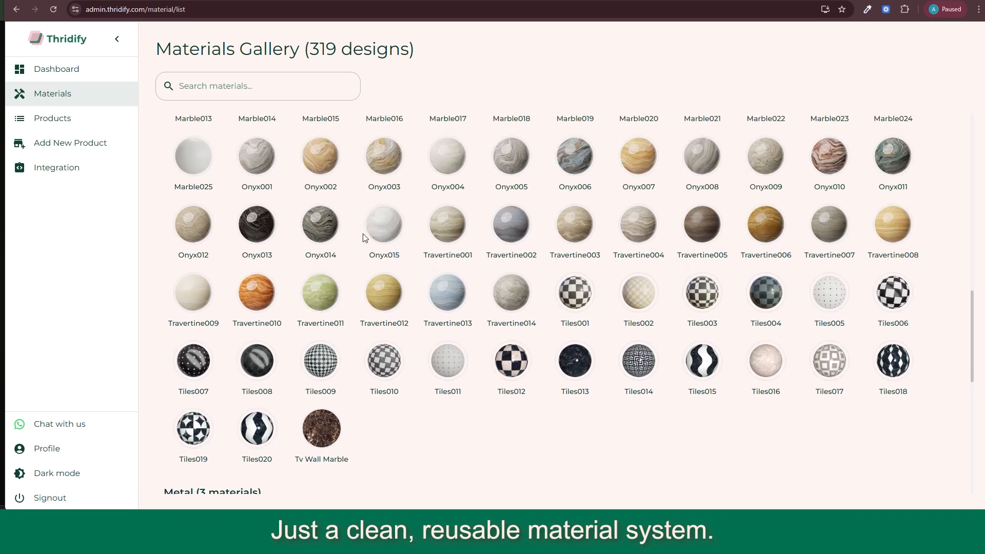
pyautogui.scroll(8, 363, 238)
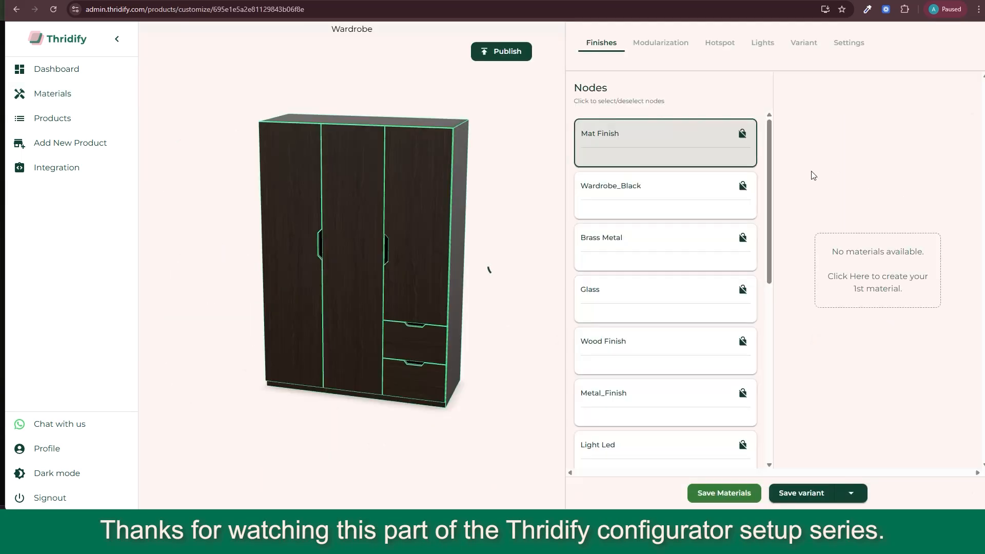
# Step: Browse the Wardrobe product's material library and search it for wood
pyautogui.scroll(-10, 858, 195)
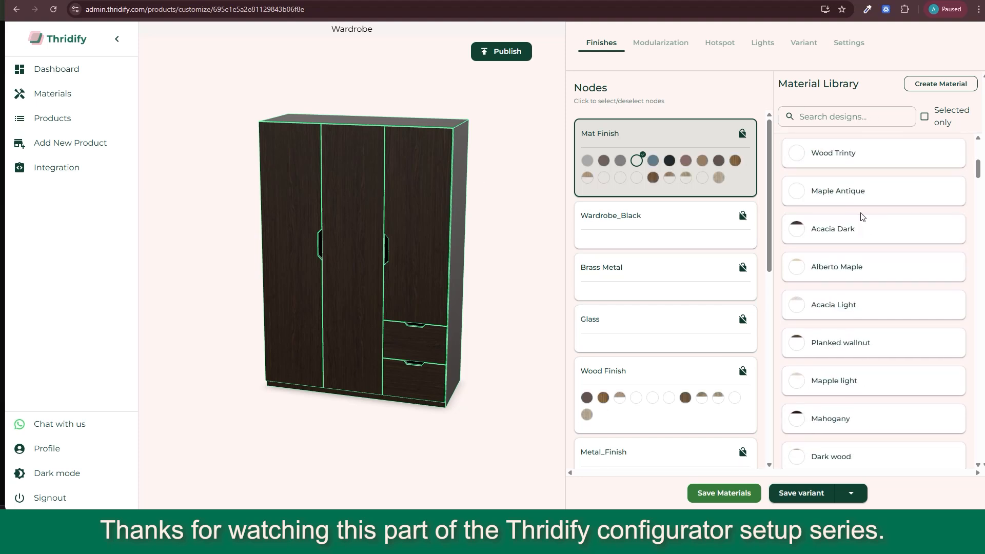
pyautogui.scroll(-5, 861, 218)
pyautogui.scroll(20, 862, 217)
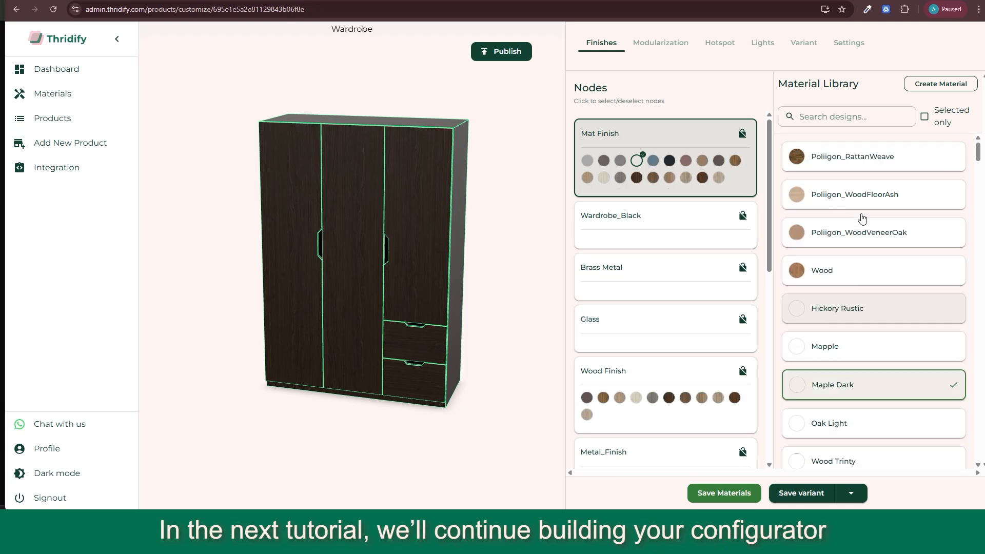
pyautogui.click(861, 117)
pyautogui.write('wood')
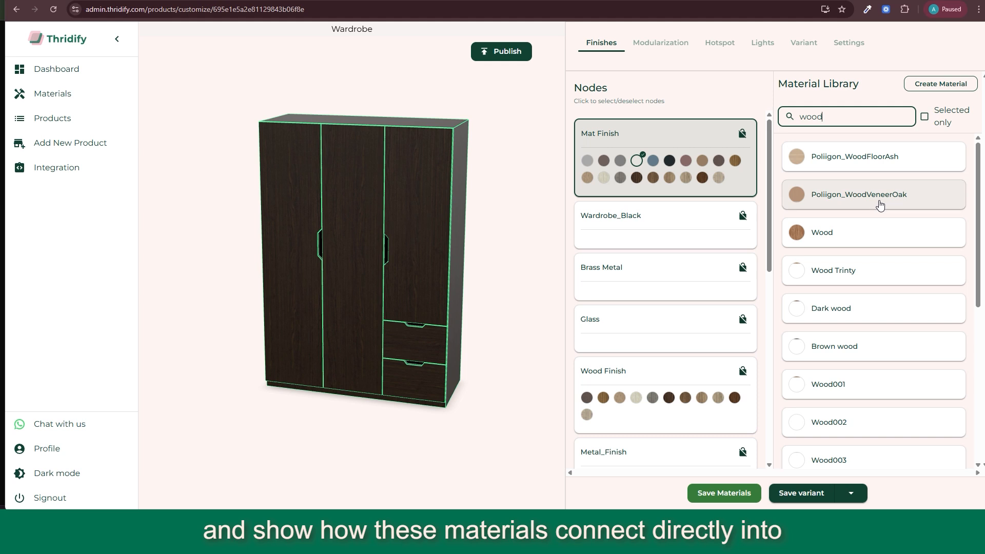
pyautogui.scroll(-6, 851, 291)
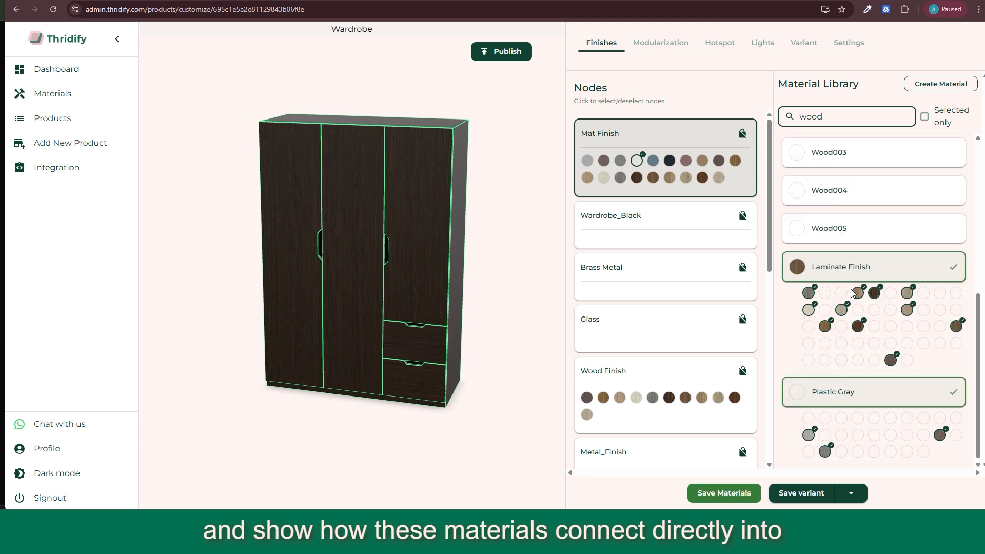
pyautogui.scroll(8, 853, 291)
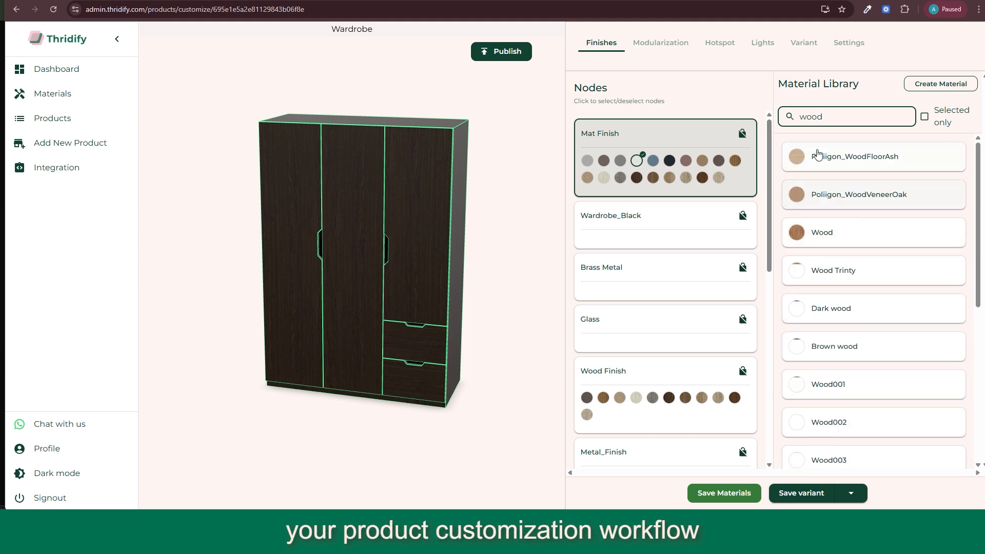